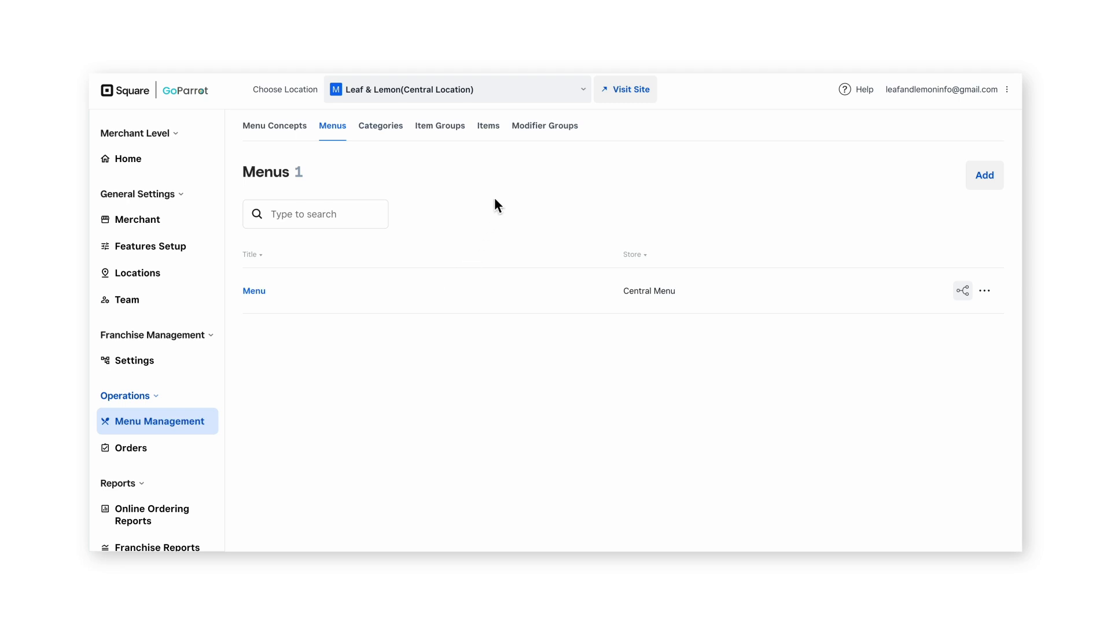
# Review the available locations and examine each franchisee location's menu sync status in the franchise management settings.
pyautogui.click(511, 91)
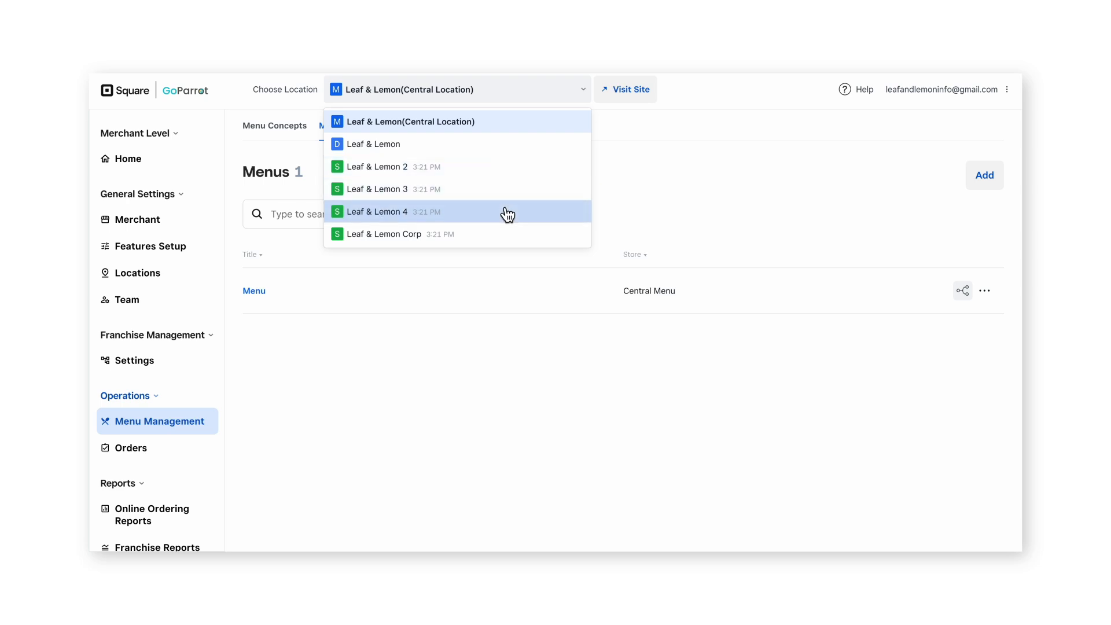
pyautogui.click(180, 370)
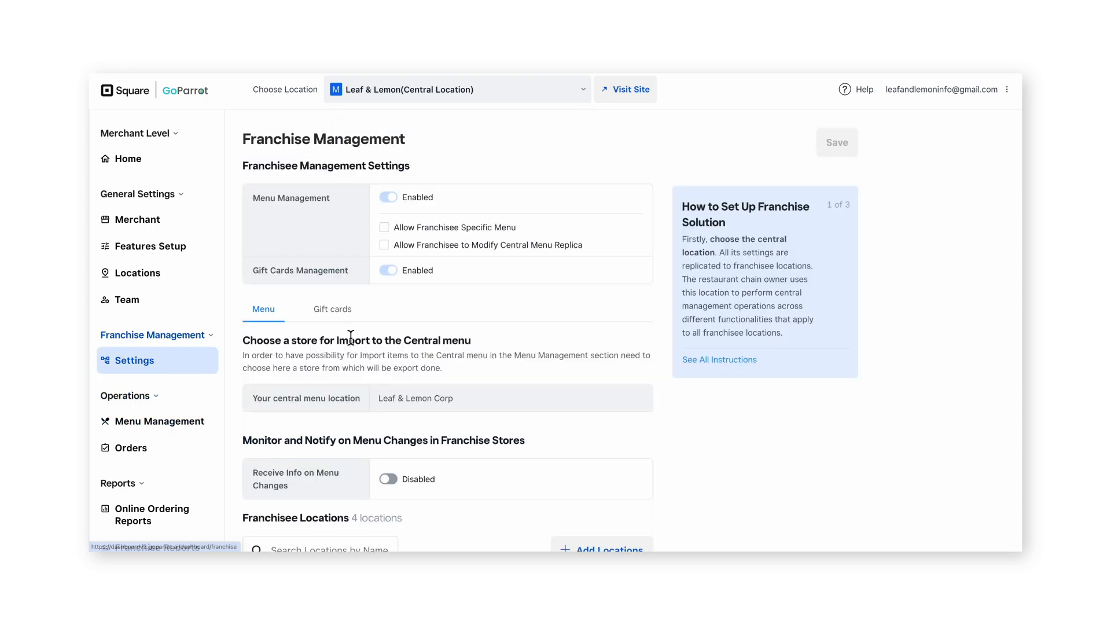
pyautogui.scroll(-2, 349, 332)
pyautogui.scroll(-4, 350, 336)
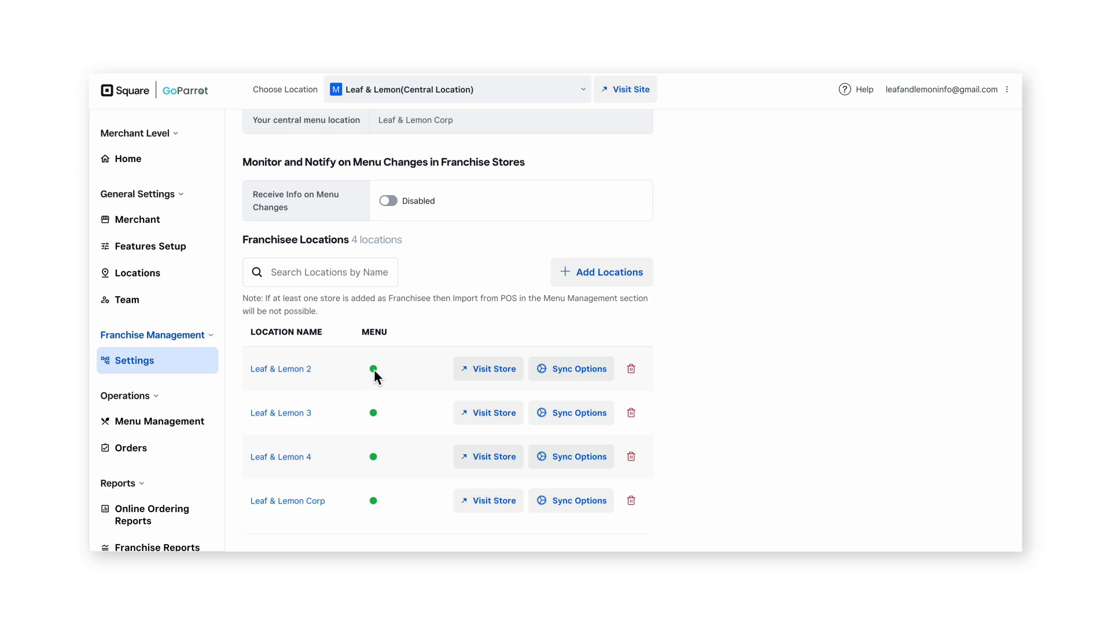
pyautogui.moveTo(376, 370)
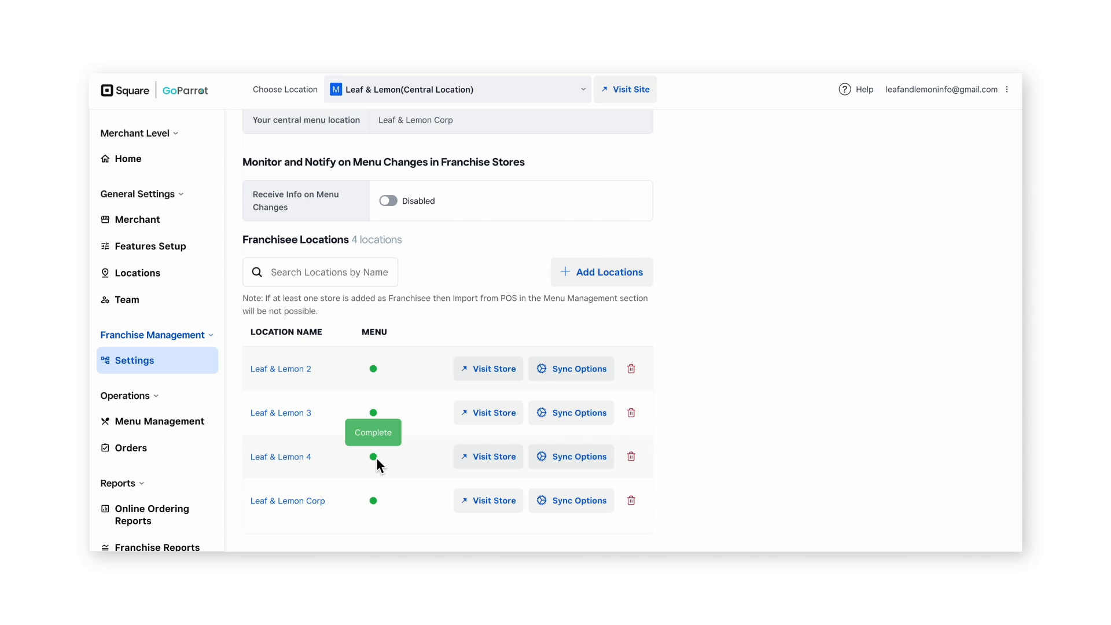
# Open the central Menu in menu management and review its general details and category connections.
pyautogui.click(221, 434)
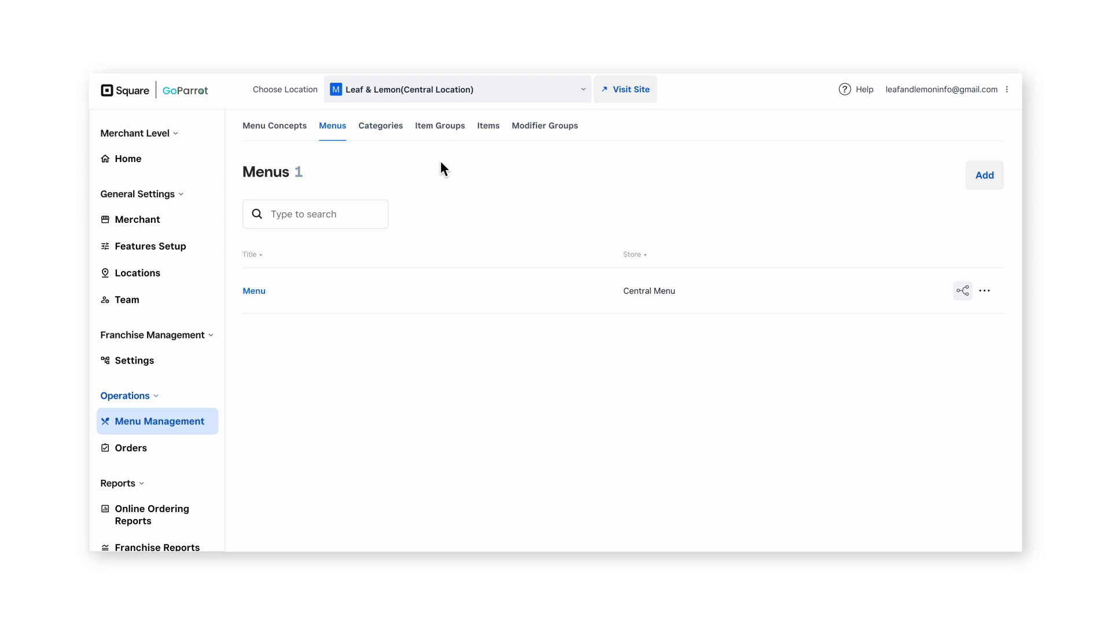
pyautogui.click(255, 291)
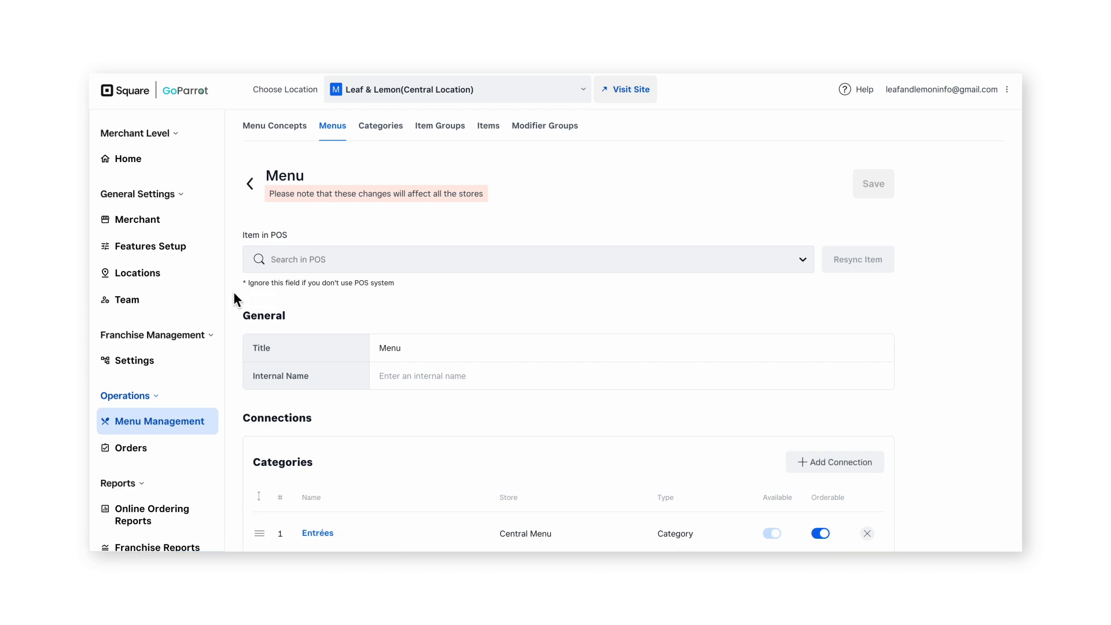
pyautogui.scroll(-5, 234, 292)
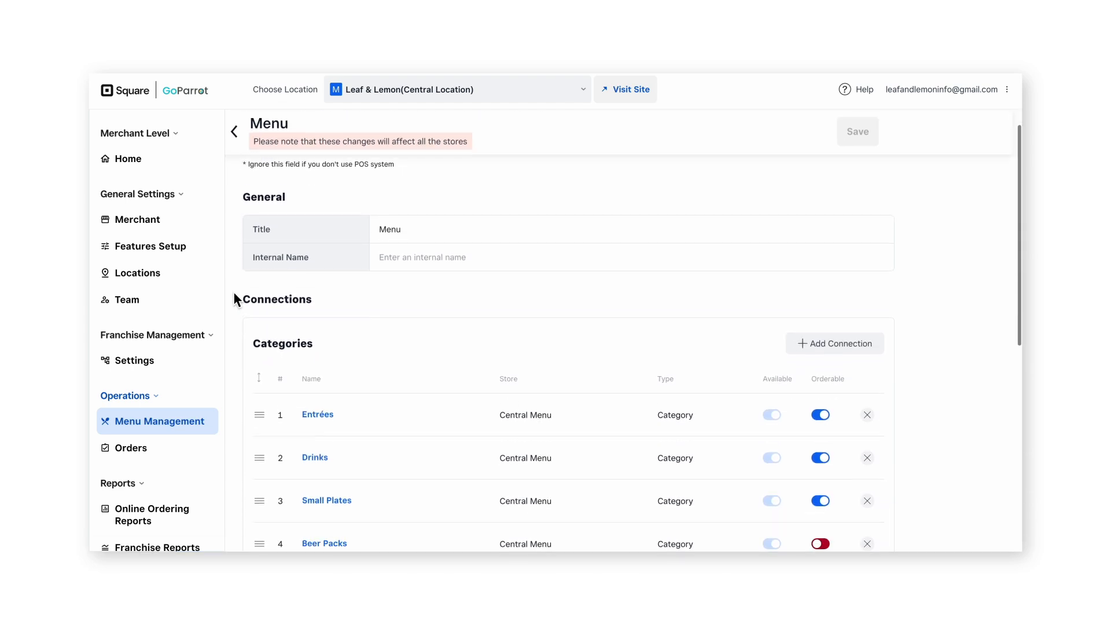
pyautogui.scroll(-2, 234, 292)
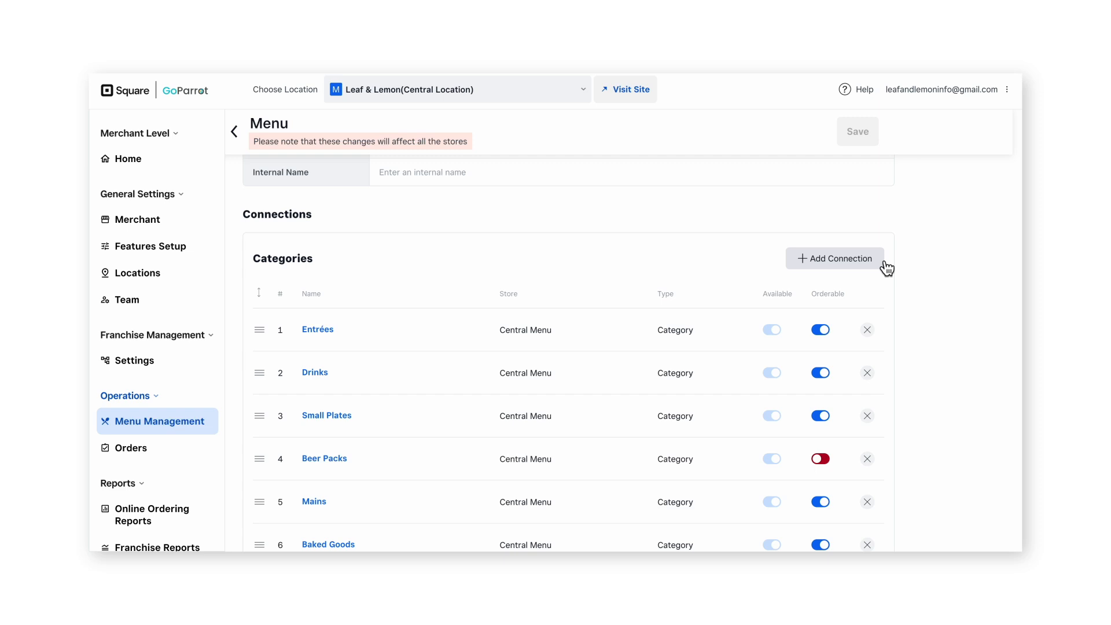
pyautogui.scroll(3, 529, 255)
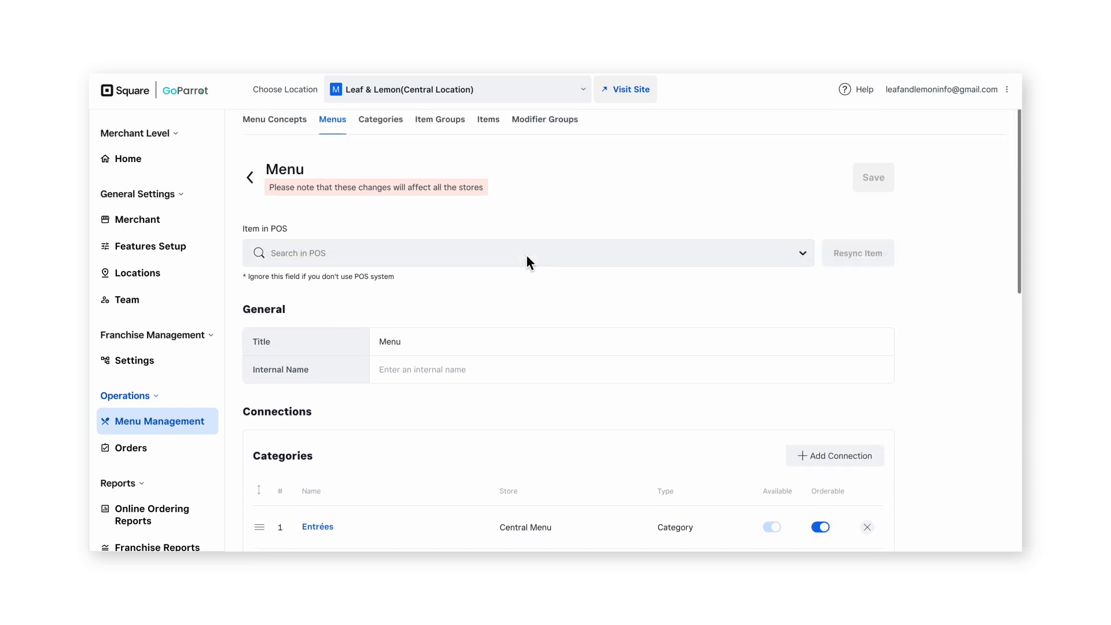
# Start a new category named Wine and set Orderable Online to No.
pyautogui.click(384, 136)
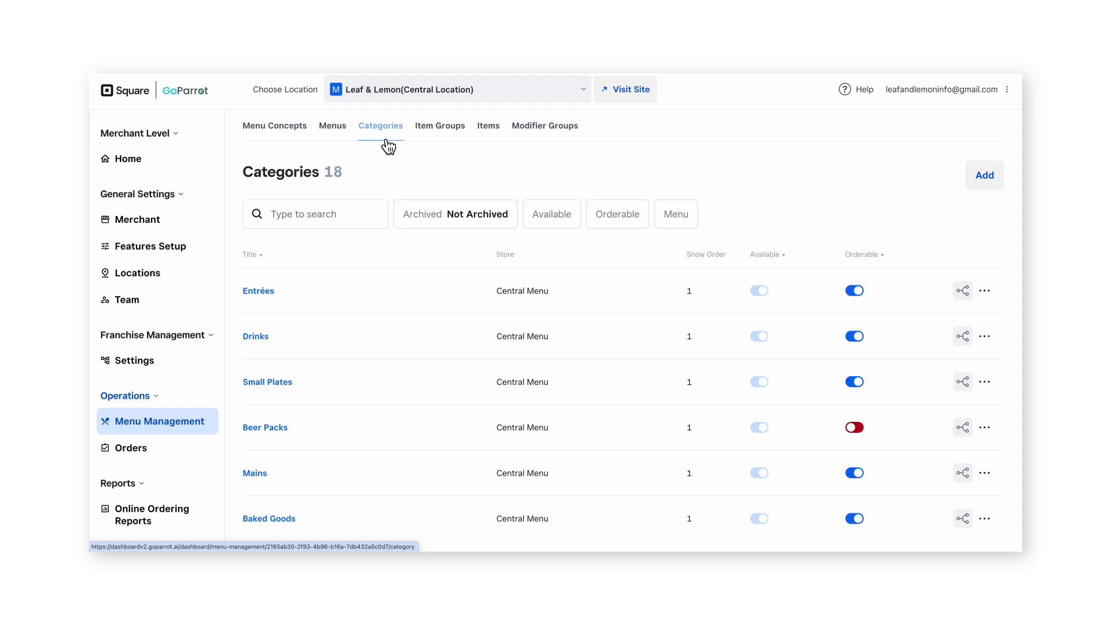
pyautogui.click(989, 185)
pyautogui.scroll(-1, 973, 194)
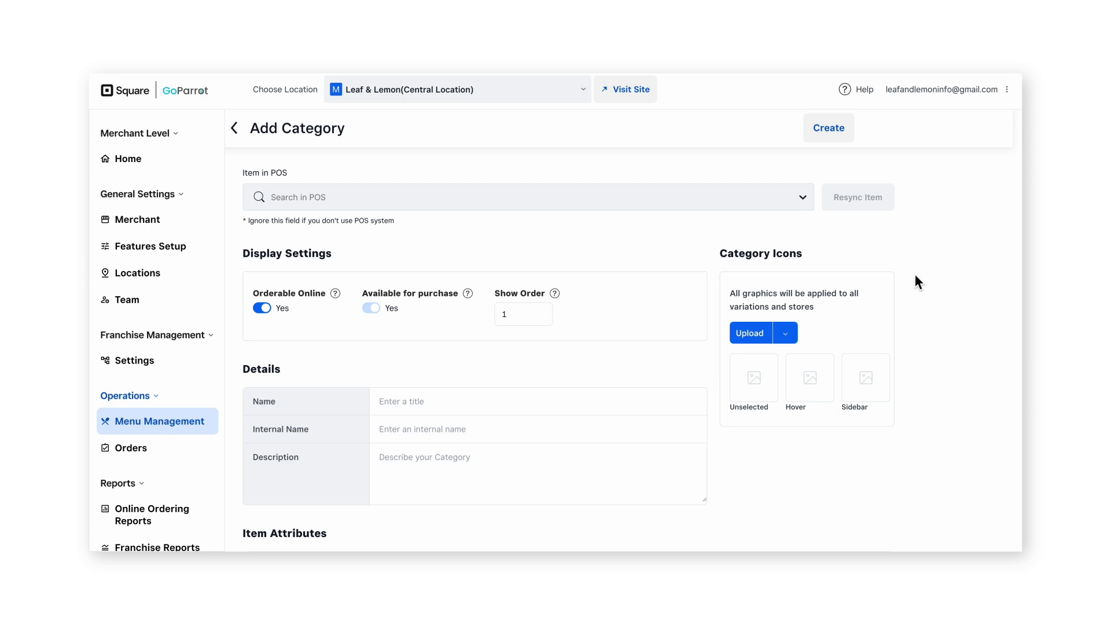
pyautogui.click(629, 406)
pyautogui.write('Wine')
pyautogui.click(263, 308)
pyautogui.click(266, 313)
pyautogui.click(266, 313)
# Connect the new Wine category to the central Menu and create the category.
pyautogui.scroll(-6, 581, 369)
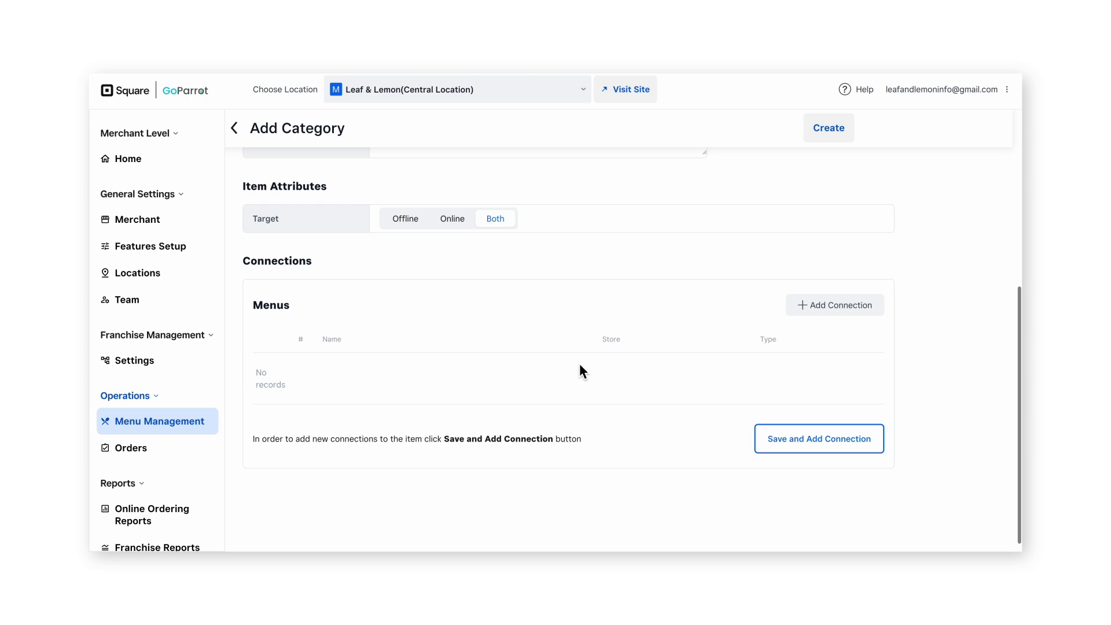
pyautogui.click(836, 322)
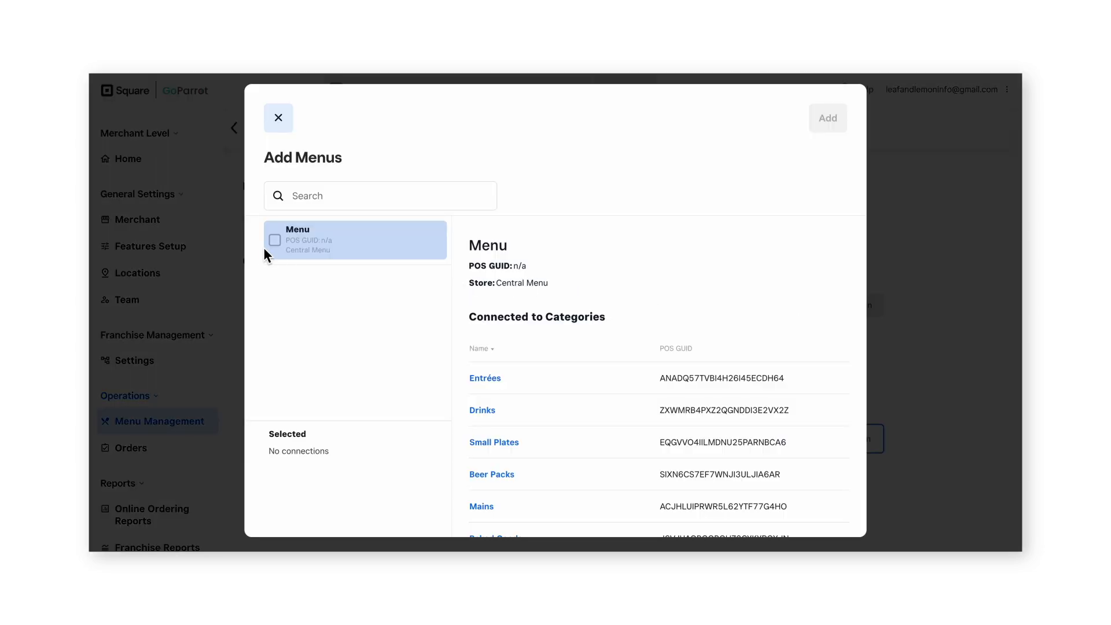
pyautogui.click(280, 248)
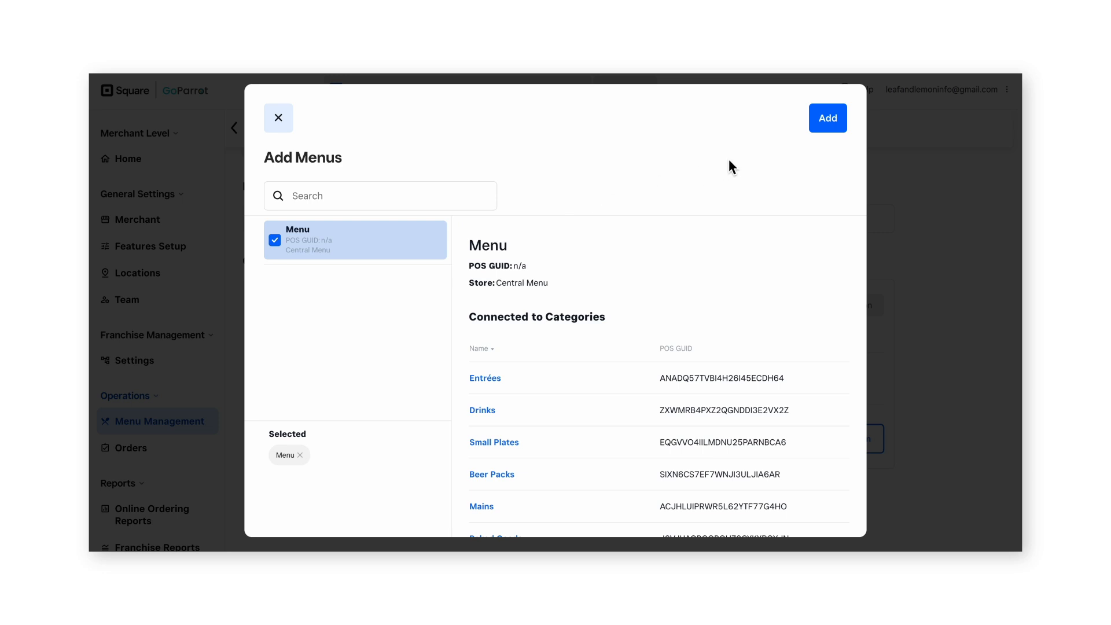
pyautogui.click(823, 126)
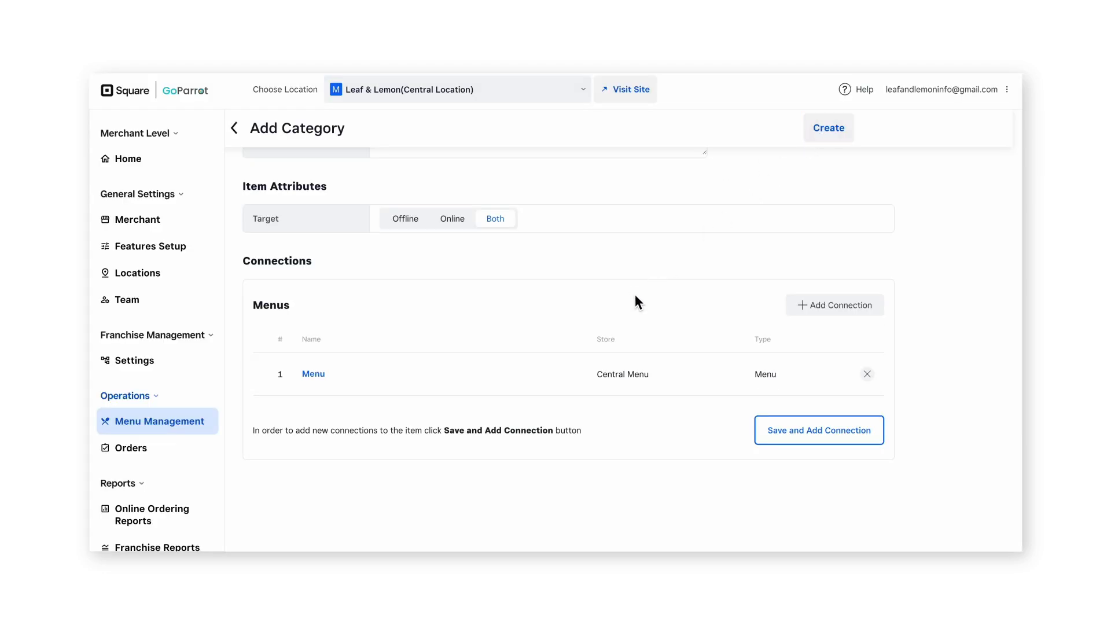
pyautogui.click(831, 139)
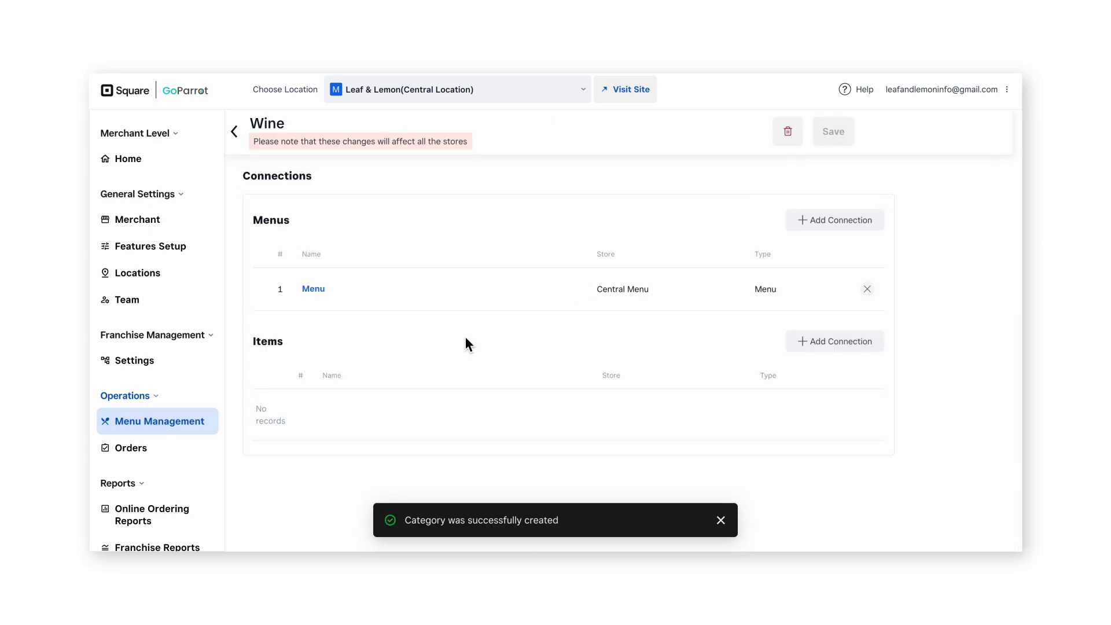
# Start a new menu item and name it Cabernet.
pyautogui.scroll(6, 484, 330)
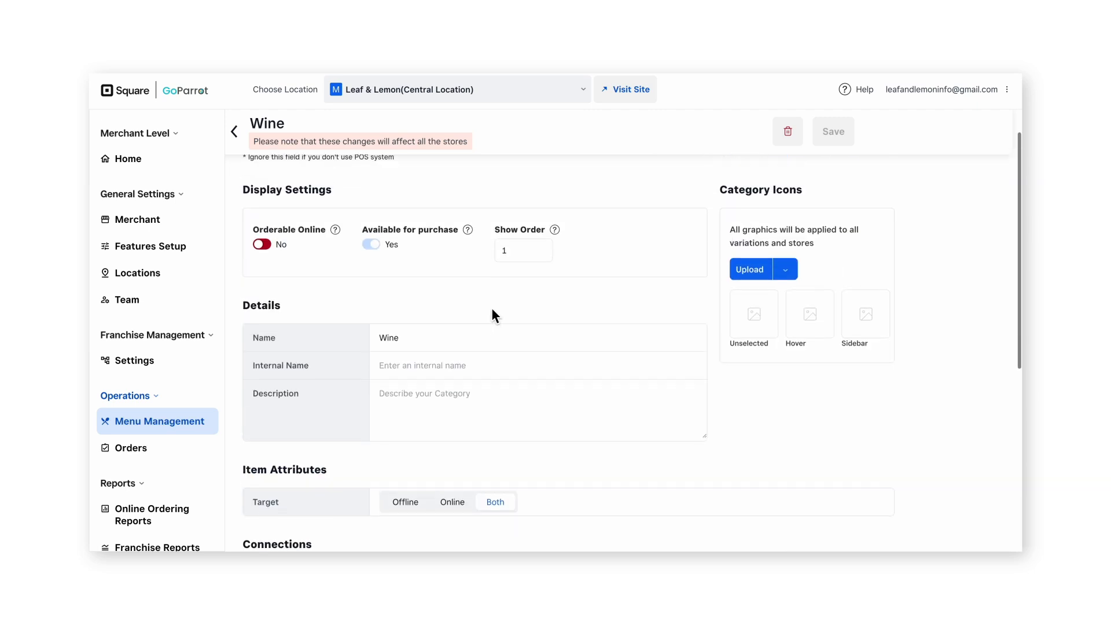
pyautogui.scroll(3, 491, 304)
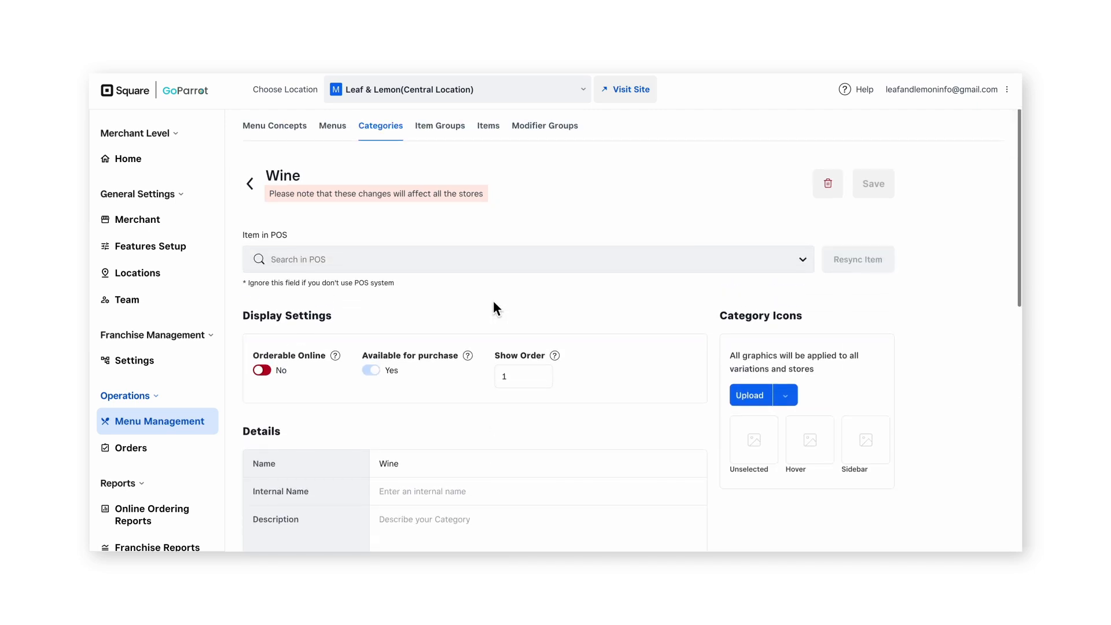
pyautogui.click(494, 129)
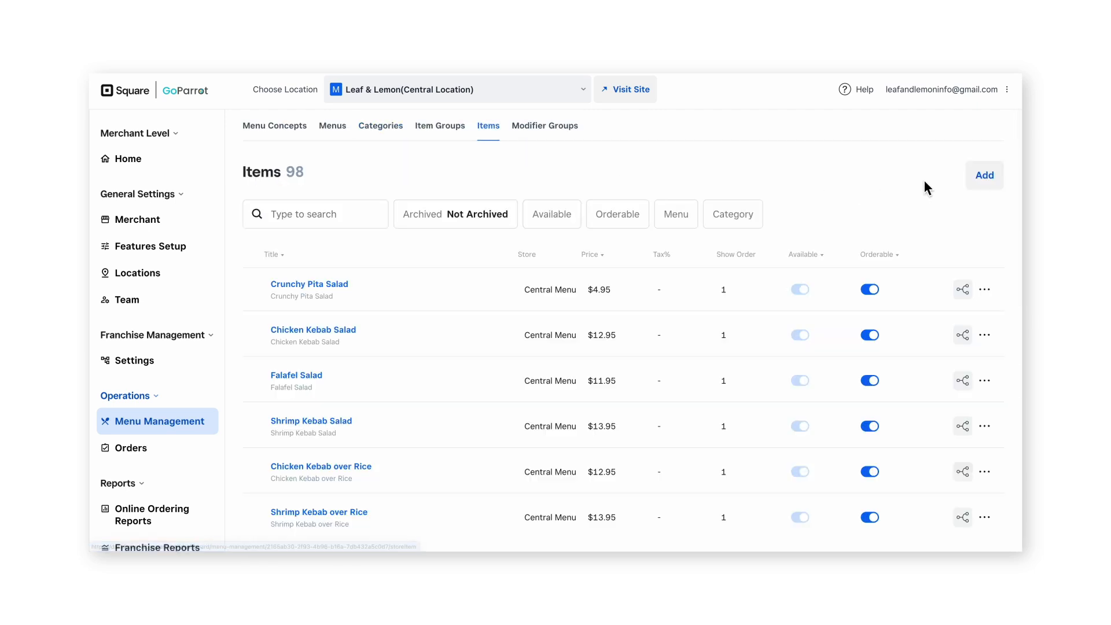
pyautogui.click(991, 189)
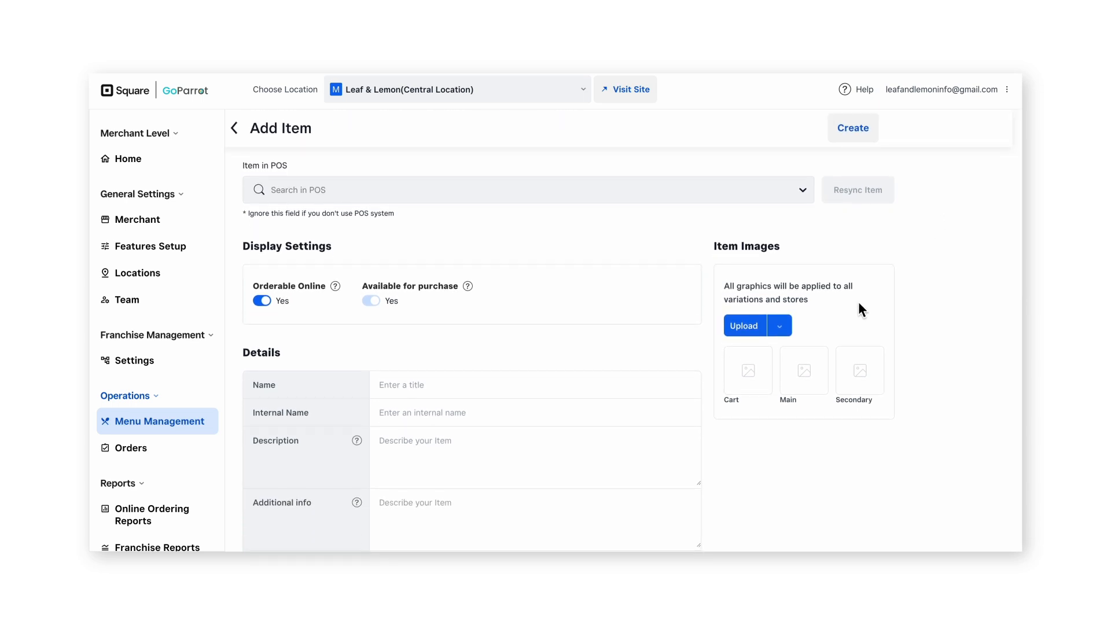
pyautogui.click(606, 391)
pyautogui.write('Cabernet')
# Set the Cabernet item's price to 15 USD and save it so that connections can be added.
pyautogui.scroll(-5, 545, 354)
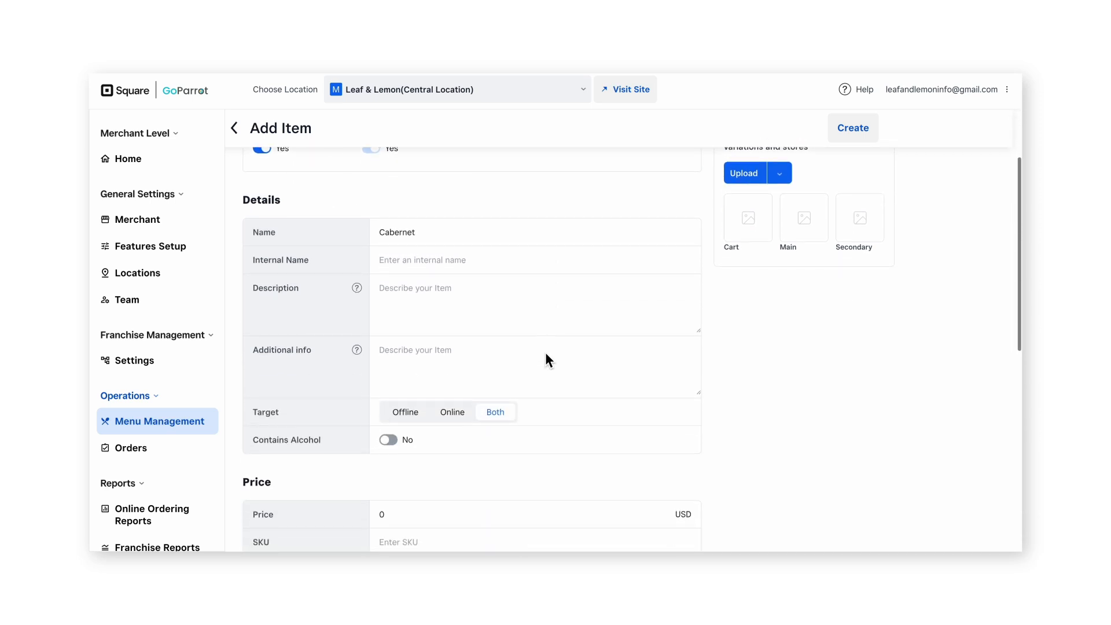
pyautogui.scroll(-3, 544, 351)
pyautogui.click(427, 281)
pyautogui.write('15')
pyautogui.press('BackSpace')
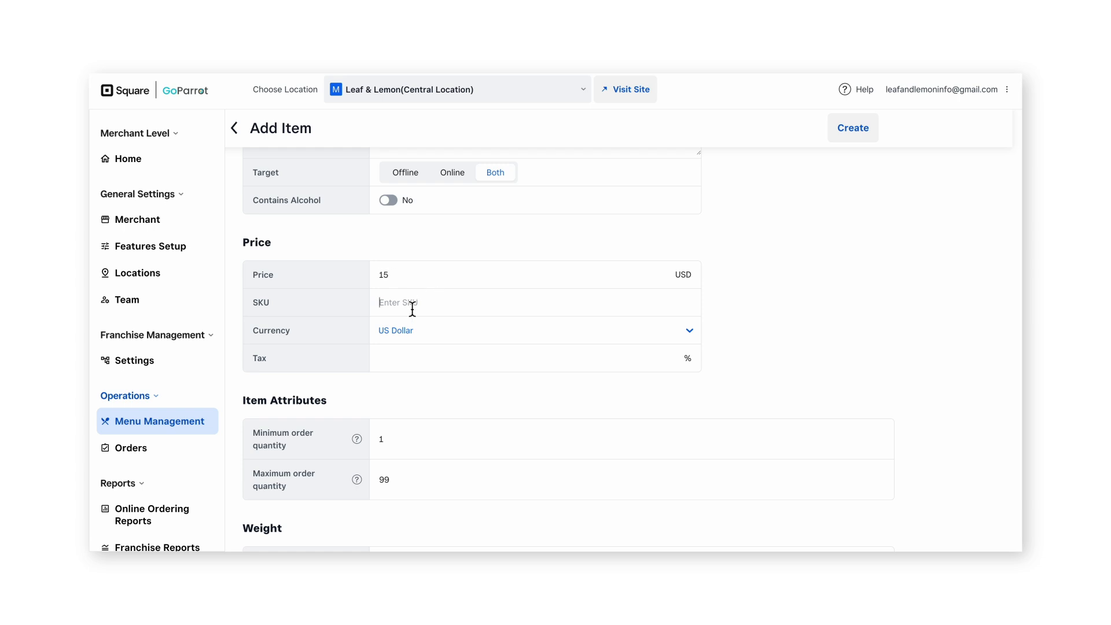
pyautogui.scroll(-5, 556, 325)
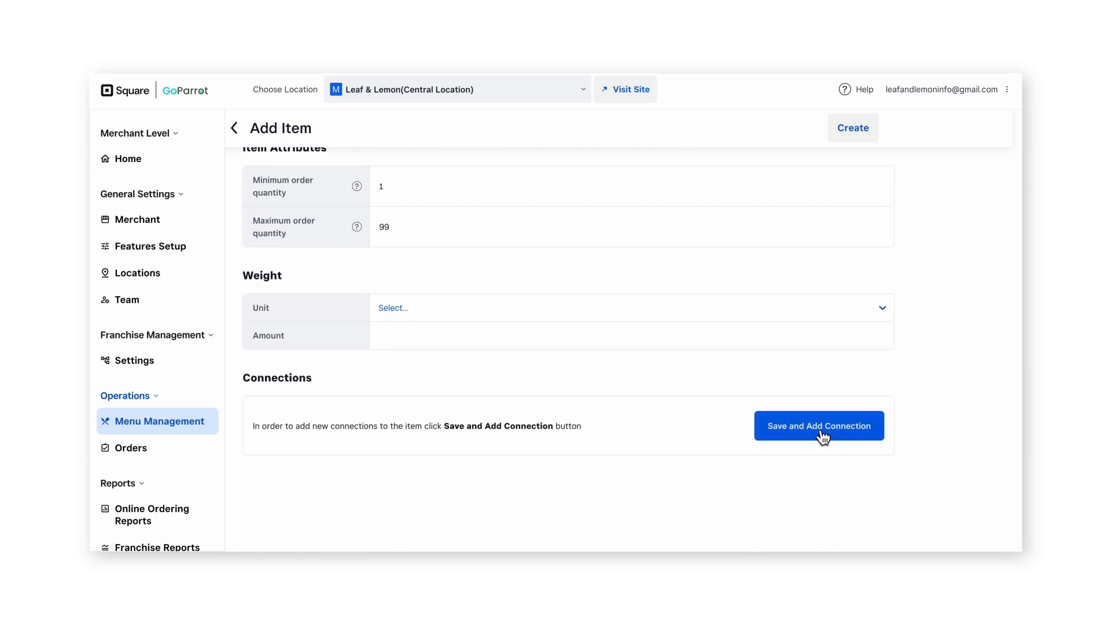
pyautogui.click(821, 433)
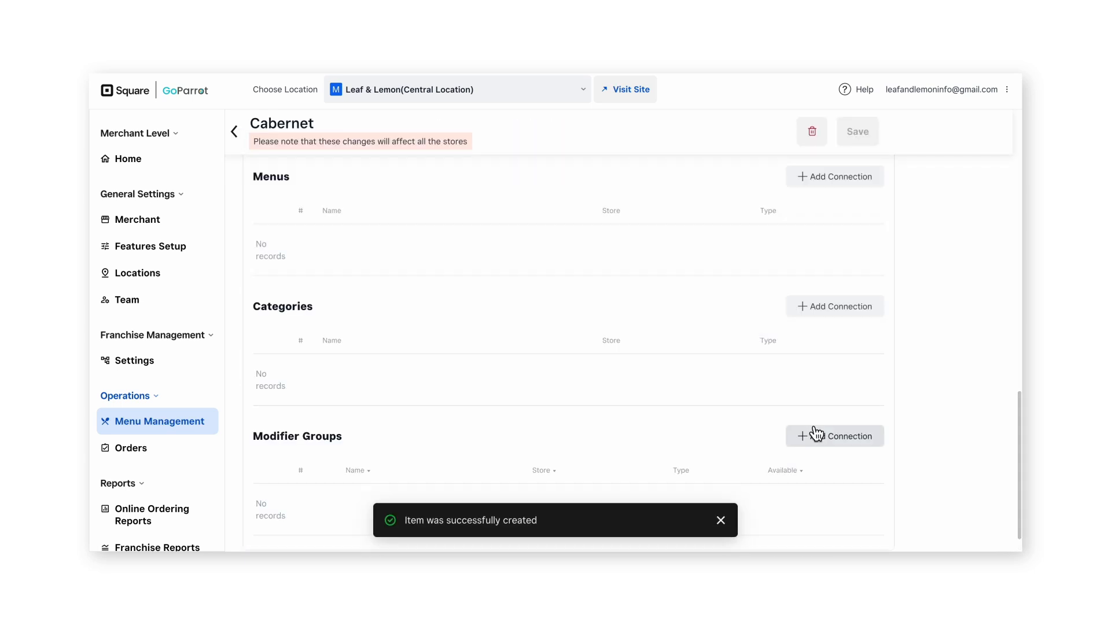
# Connect the Cabernet item to the central Menu.
pyautogui.scroll(1, 669, 369)
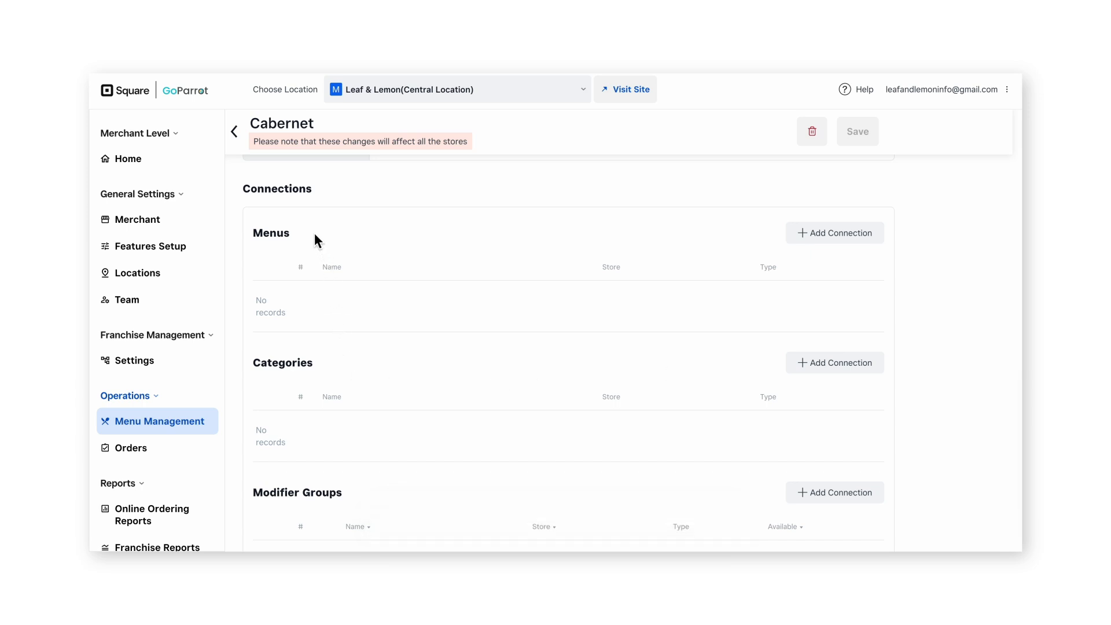
pyautogui.scroll(-1, 315, 234)
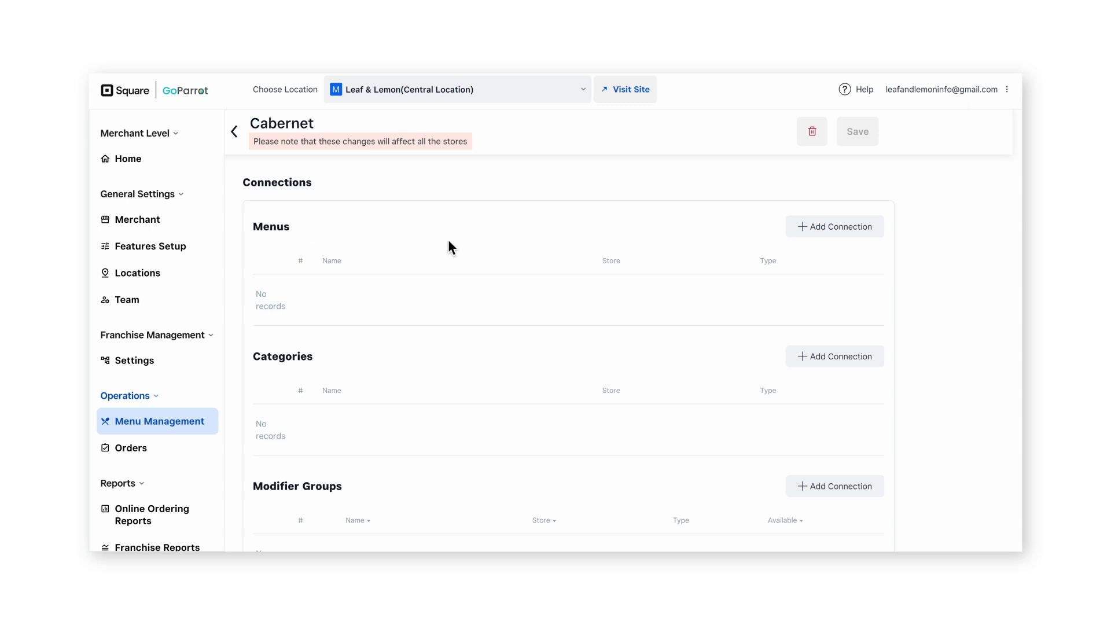
pyautogui.click(830, 233)
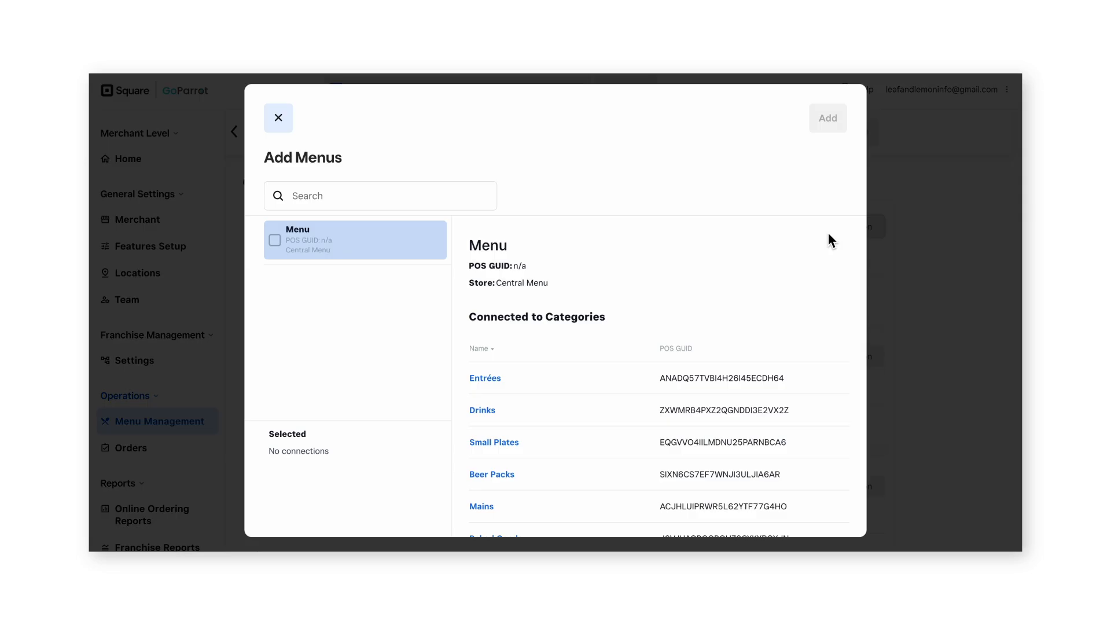
pyautogui.click(279, 247)
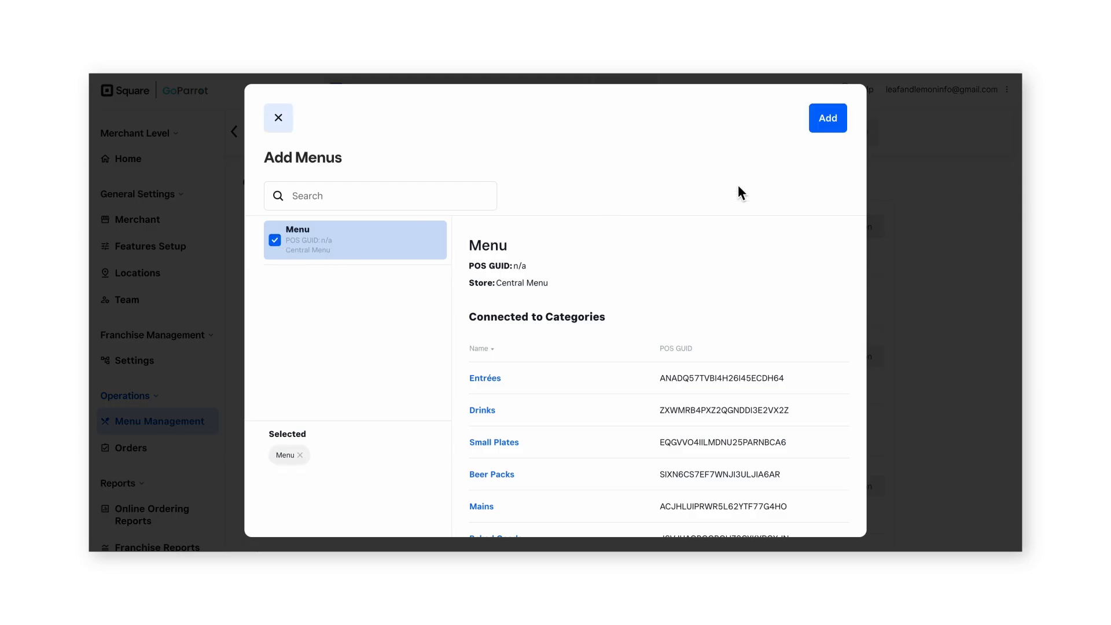
pyautogui.click(828, 124)
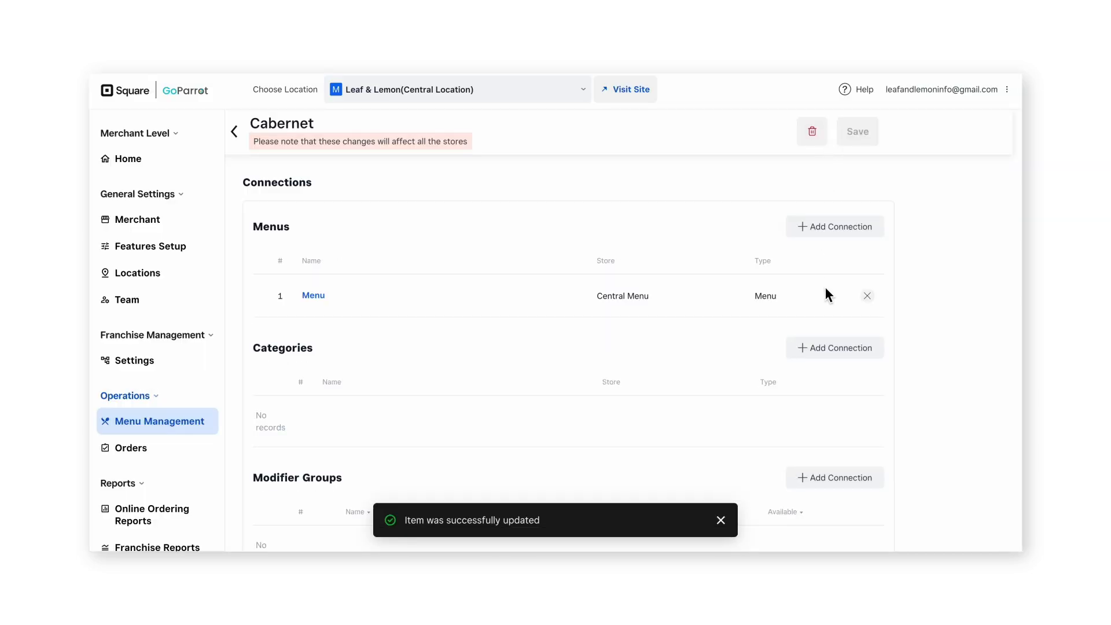
# Find the Wine category by searching for "wine" and connect the Cabernet item to it.
pyautogui.click(836, 349)
pyautogui.click(341, 202)
pyautogui.write('wine')
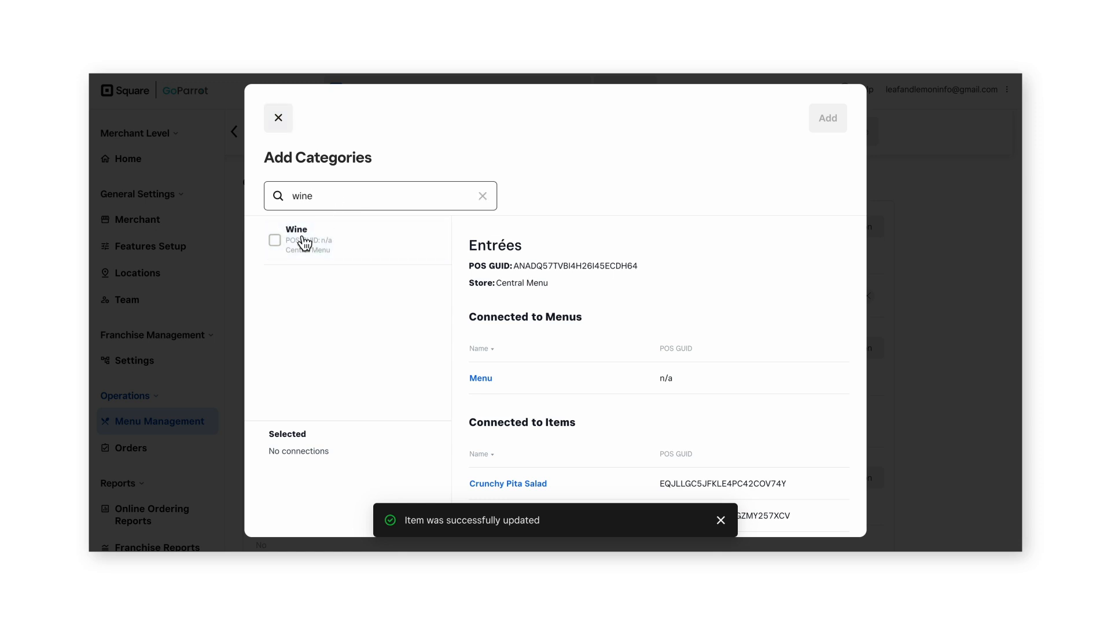
pyautogui.click(280, 245)
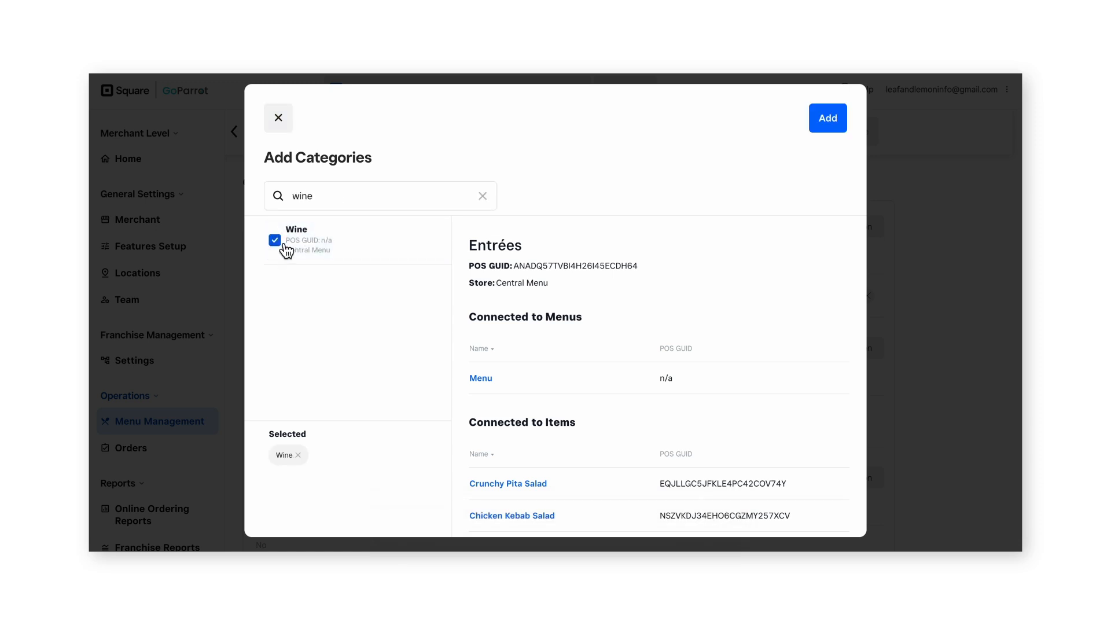
pyautogui.click(836, 132)
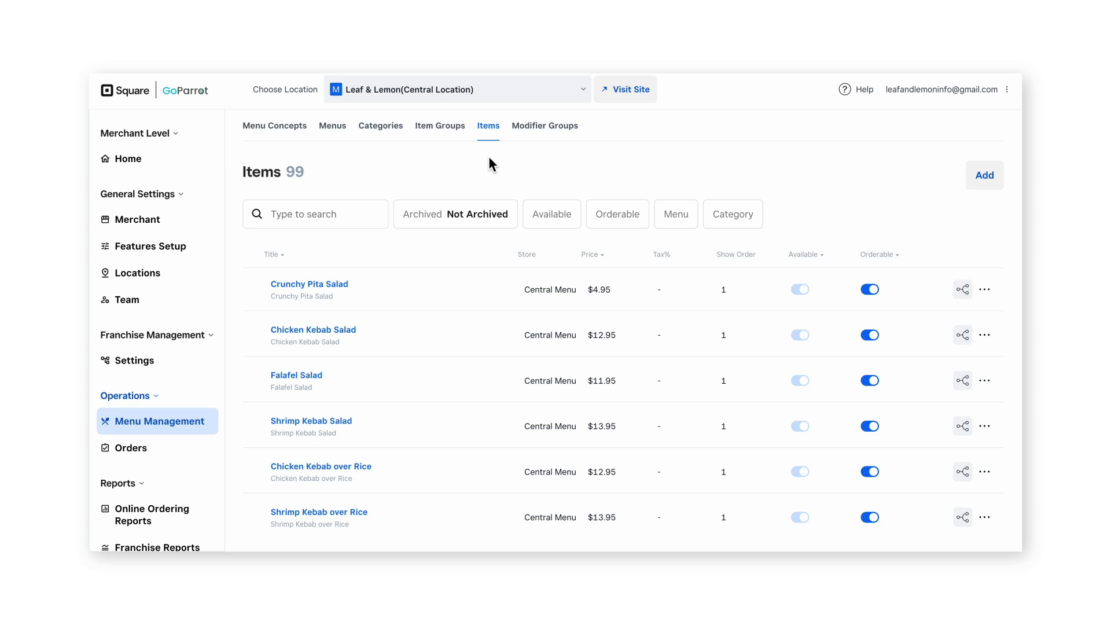
# Open the Crunchy Pita Salad item in the central menu, set its price to 6 USD and save it.
pyautogui.click(339, 285)
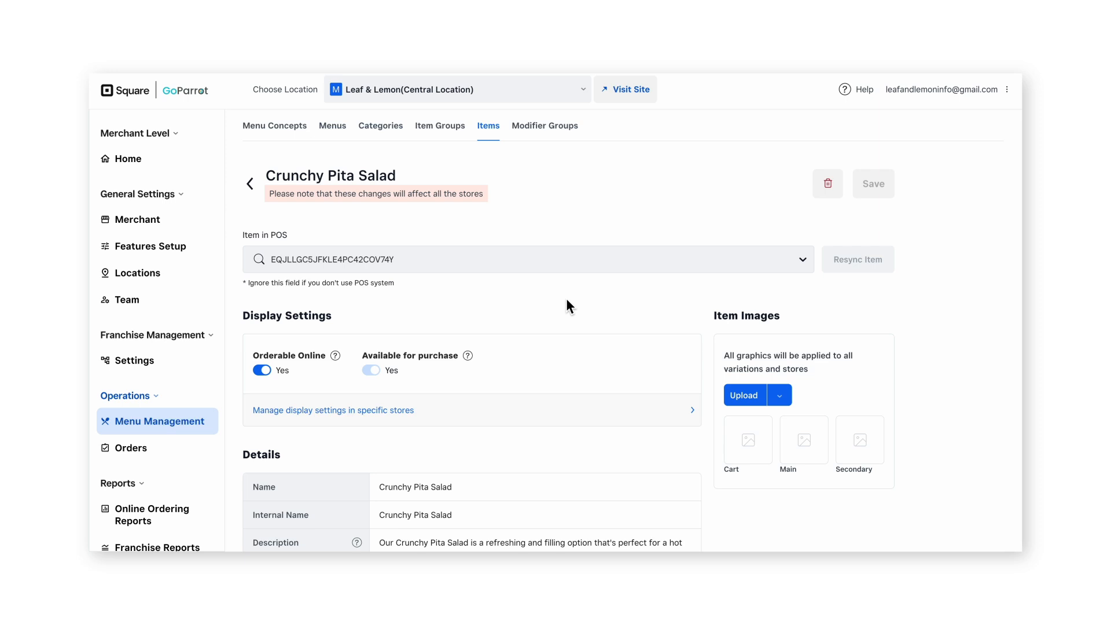
pyautogui.scroll(-5, 568, 302)
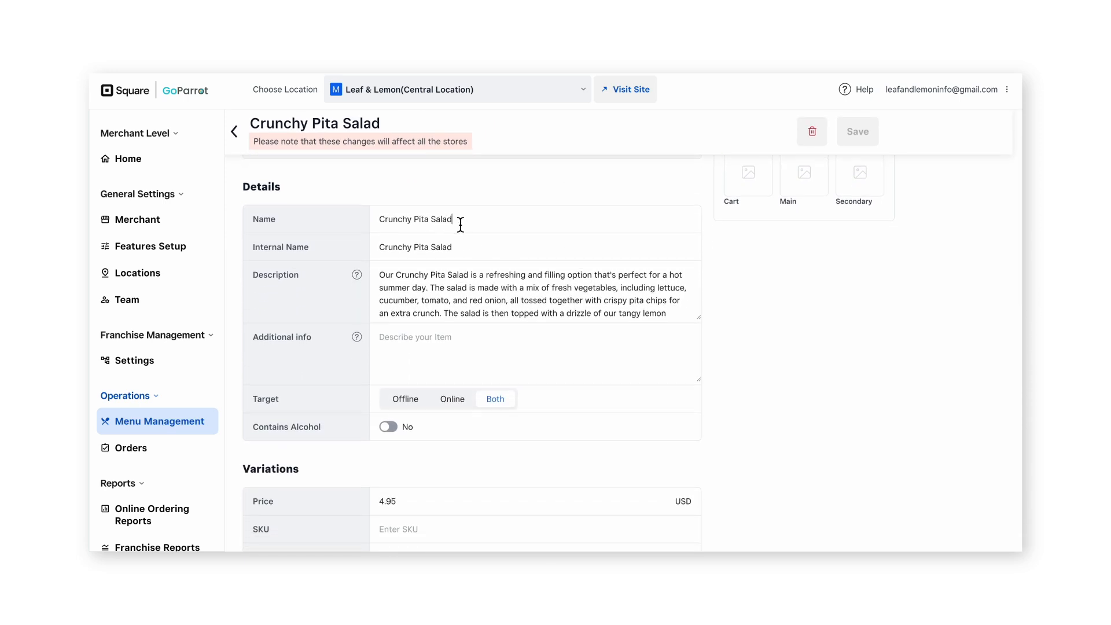
pyautogui.scroll(-2, 465, 295)
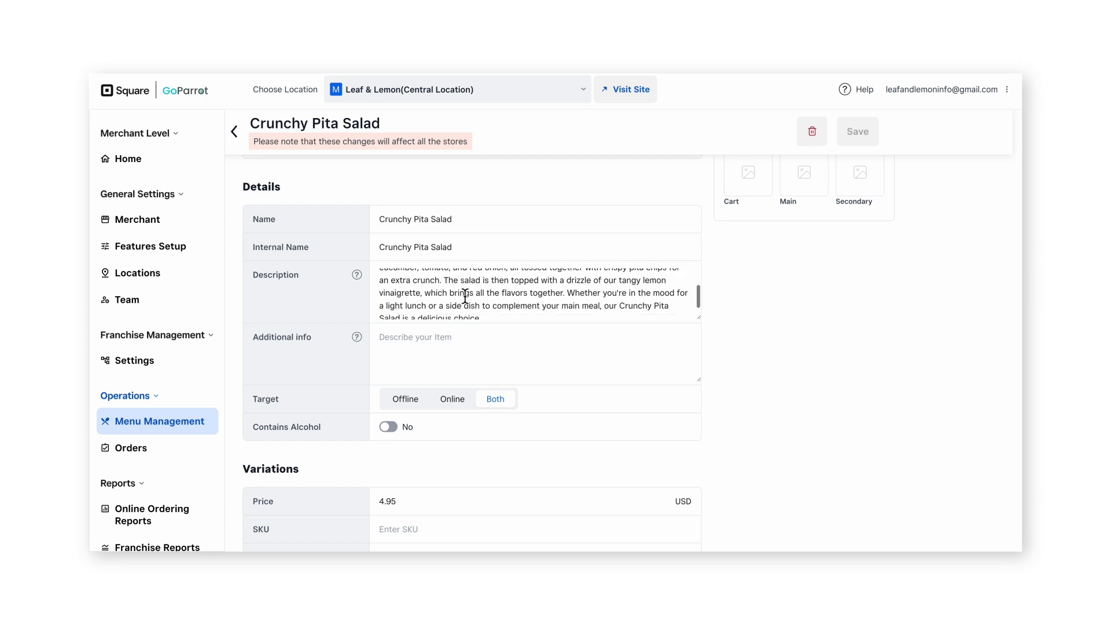
pyautogui.scroll(-3, 574, 388)
pyautogui.click(442, 367)
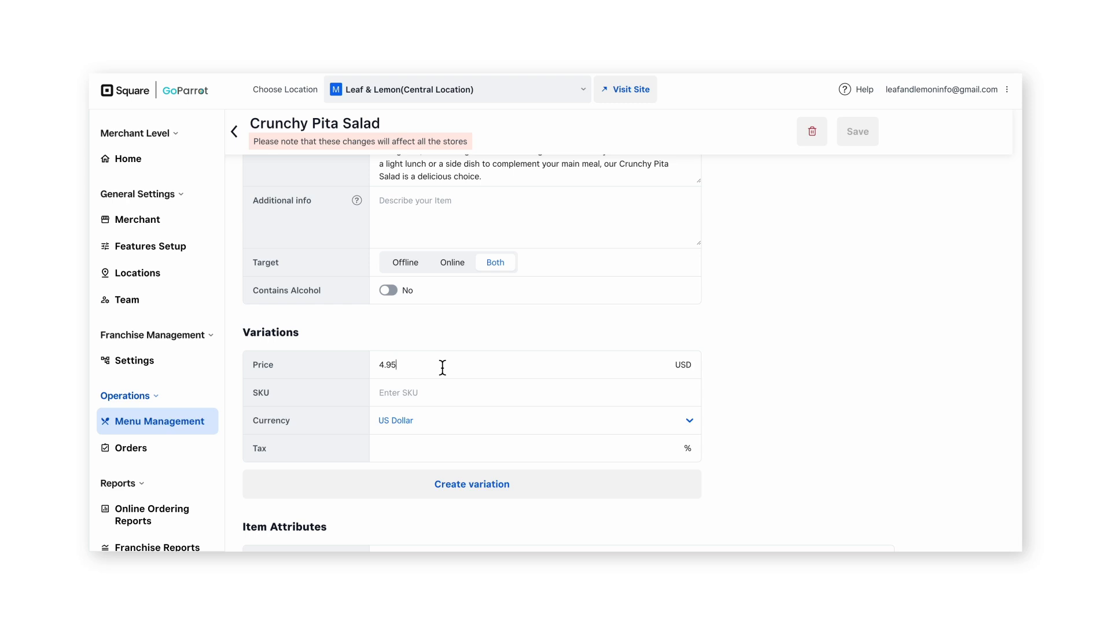
pyautogui.moveTo(417, 368); pyautogui.dragTo(379, 368)
pyautogui.write('6')
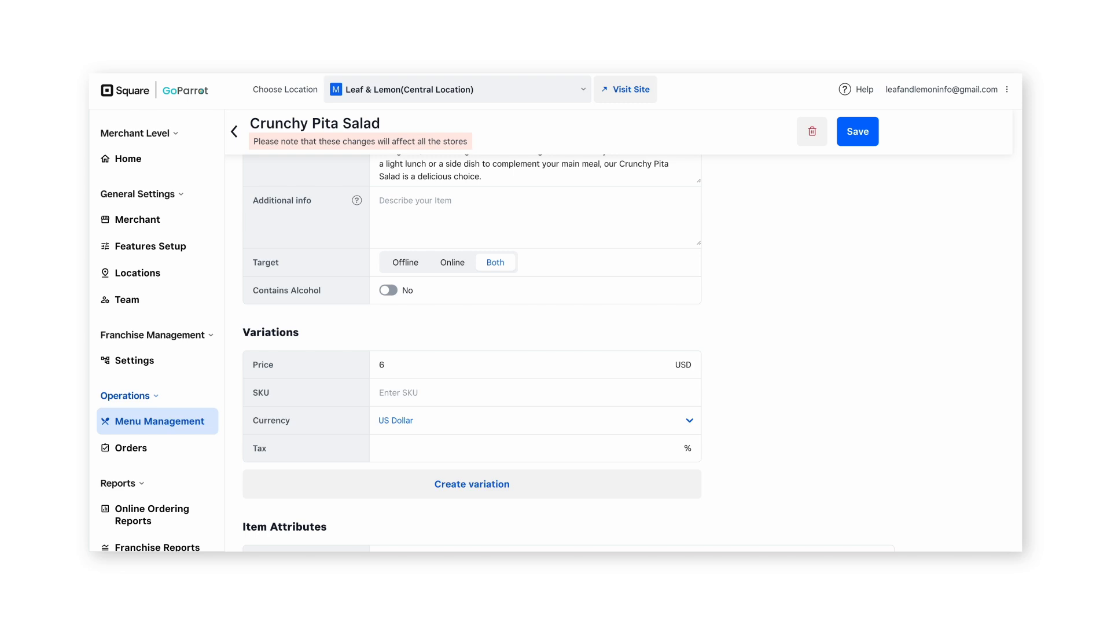
pyautogui.click(861, 132)
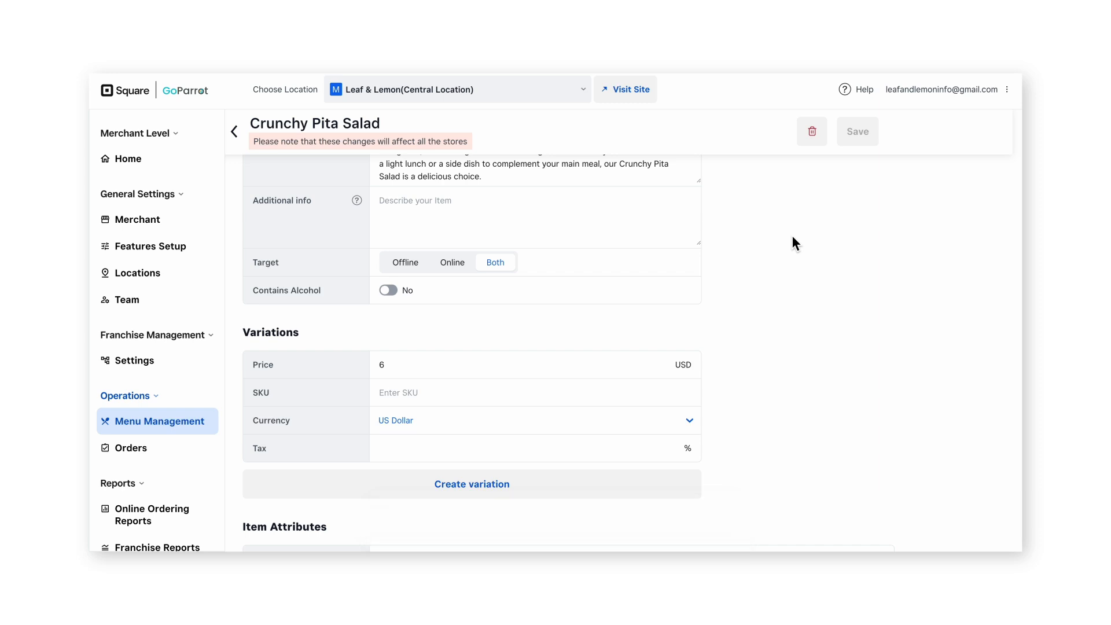
# Open the Crunchy Pita Salad's store-specific display settings and update its price at Leaf & Lemon 3 to $7.
pyautogui.scroll(5, 792, 237)
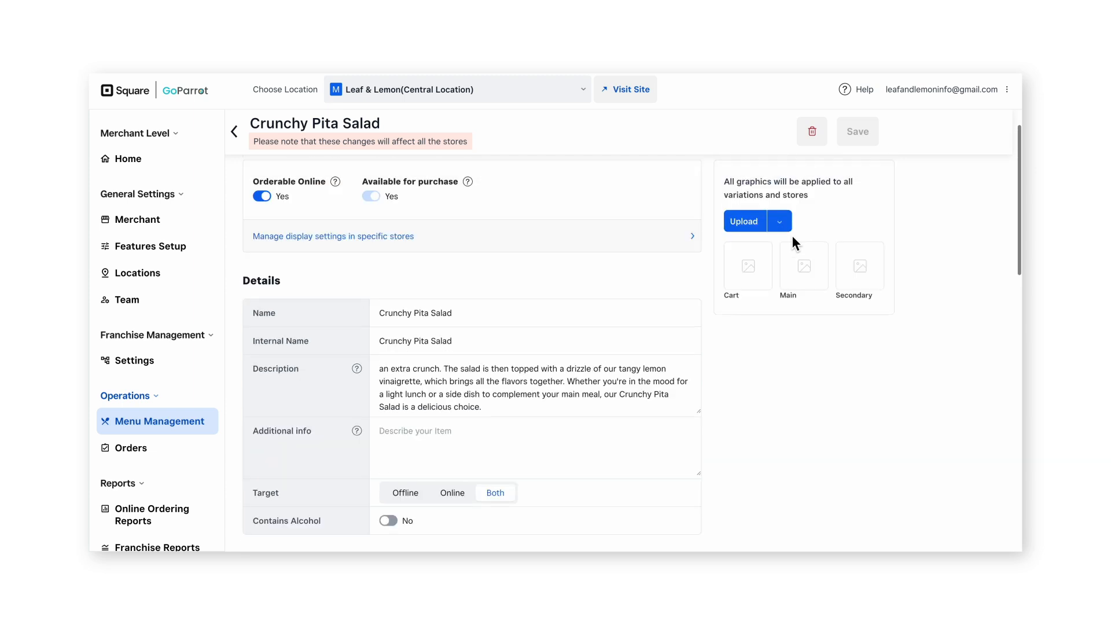
pyautogui.scroll(3, 792, 238)
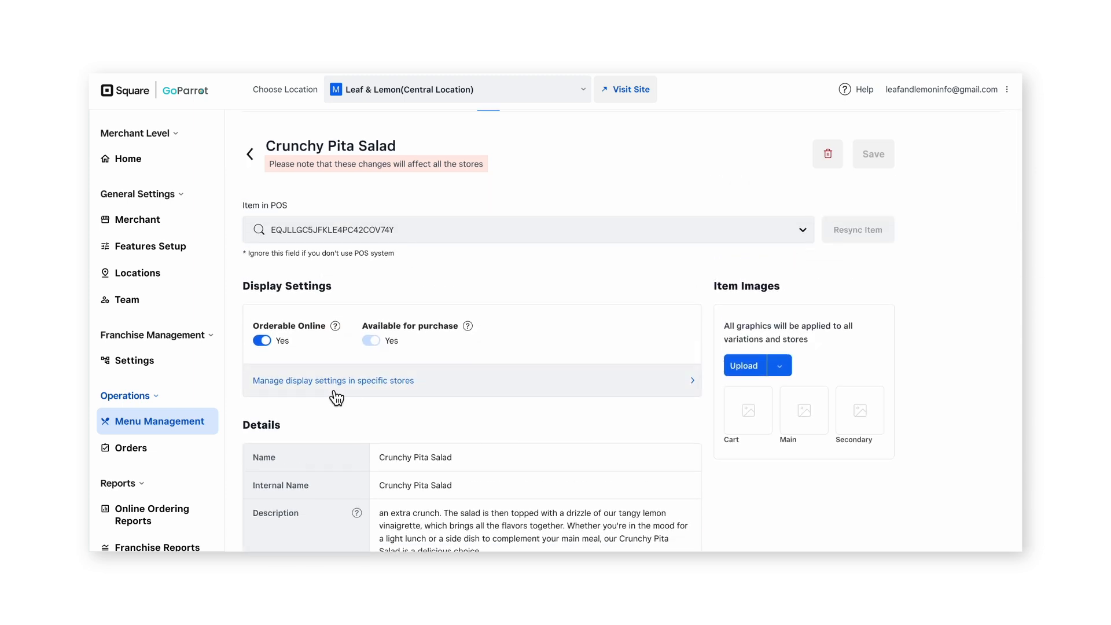
pyautogui.scroll(-1, 332, 398)
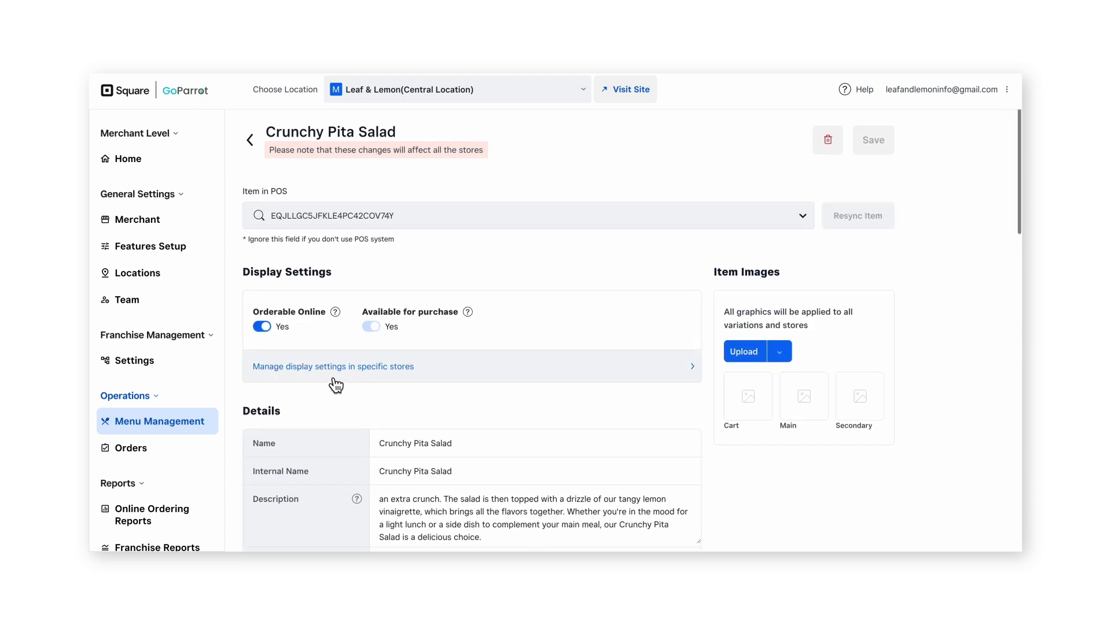
pyautogui.click(334, 379)
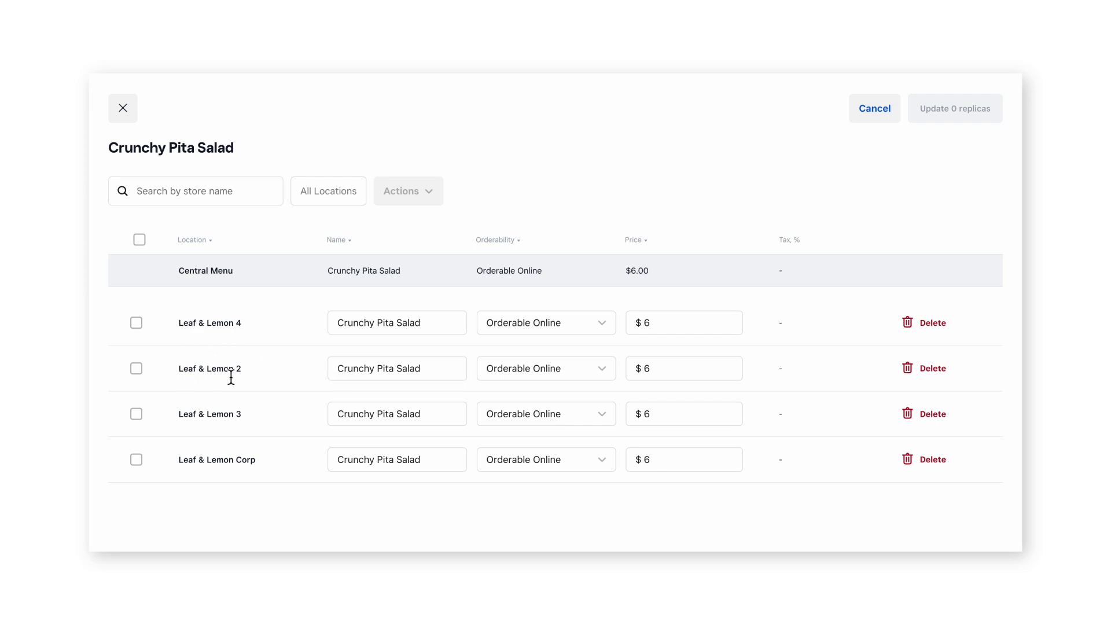
pyautogui.click(680, 416)
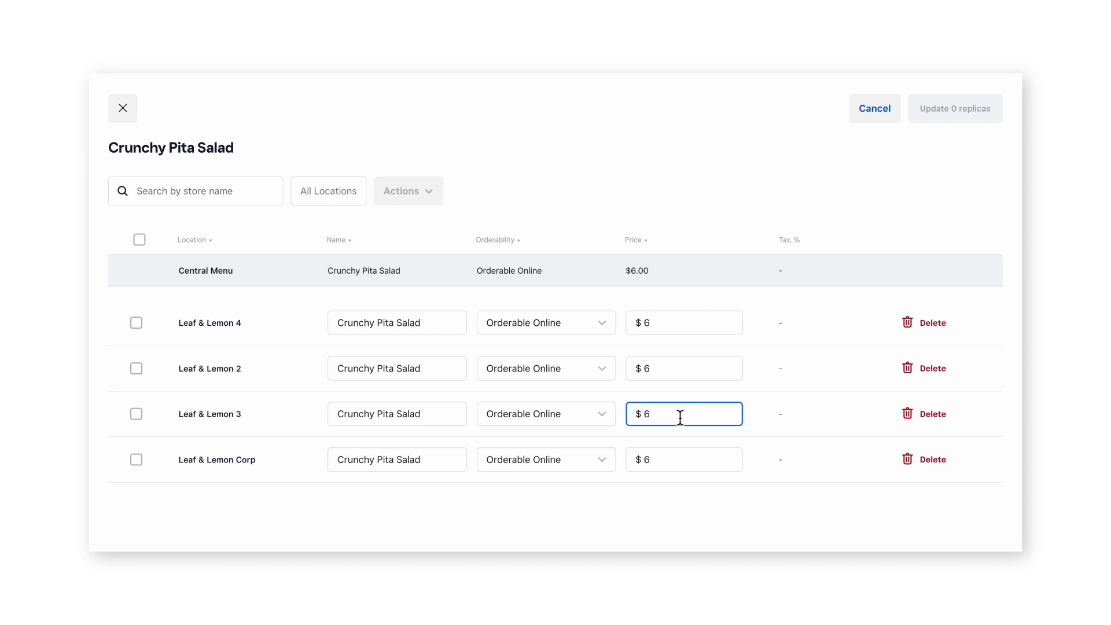
pyautogui.press('BackSpace')
pyautogui.write('7')
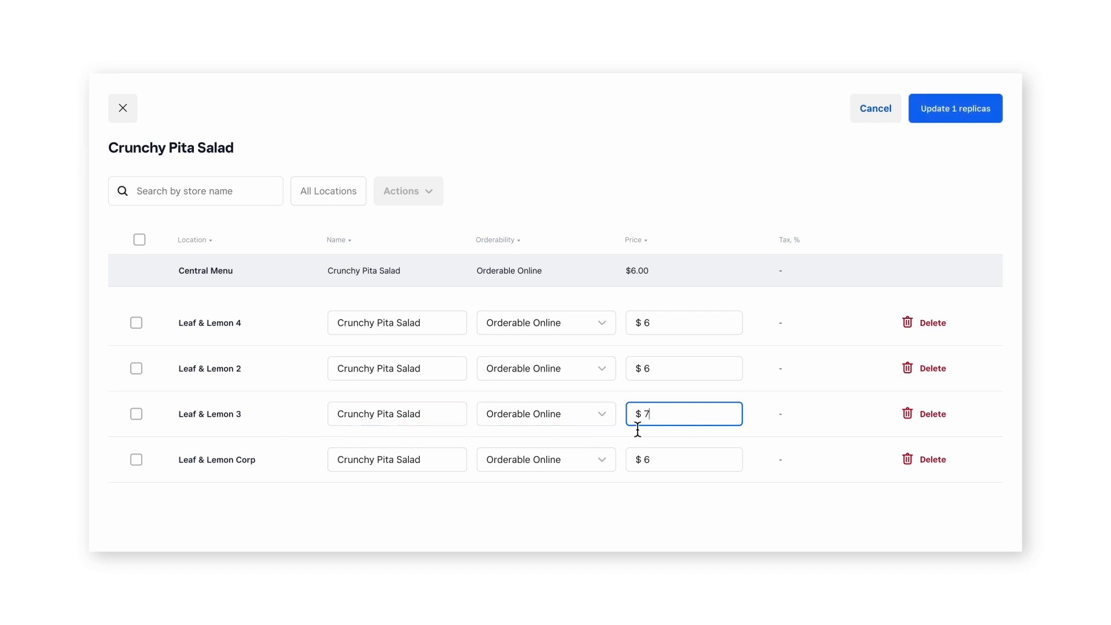
pyautogui.click(956, 122)
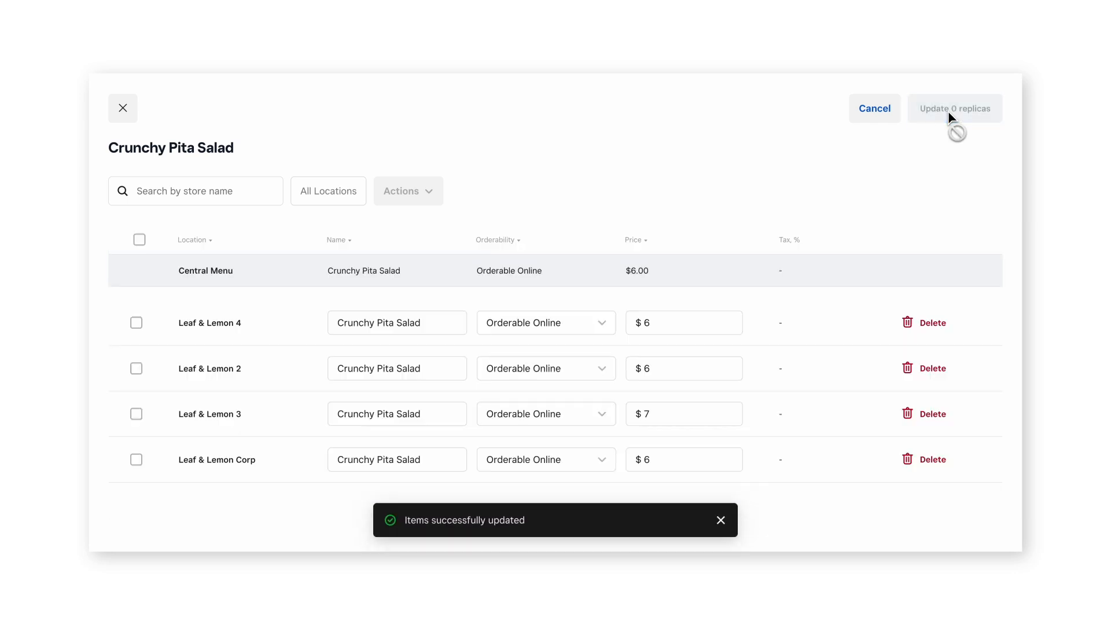
# Bulk-update the Crunchy Pita Salad's price to $6.5 for the Leaf & Lemon 2 and Leaf & Lemon 4 locations.
pyautogui.click(137, 370)
pyautogui.click(139, 325)
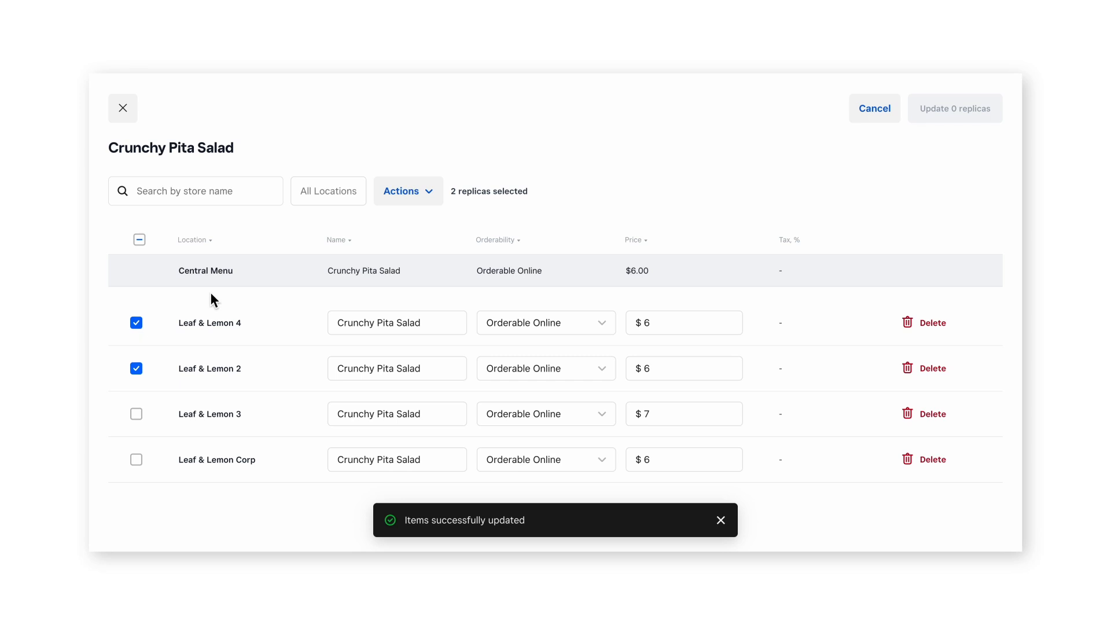
pyautogui.click(423, 209)
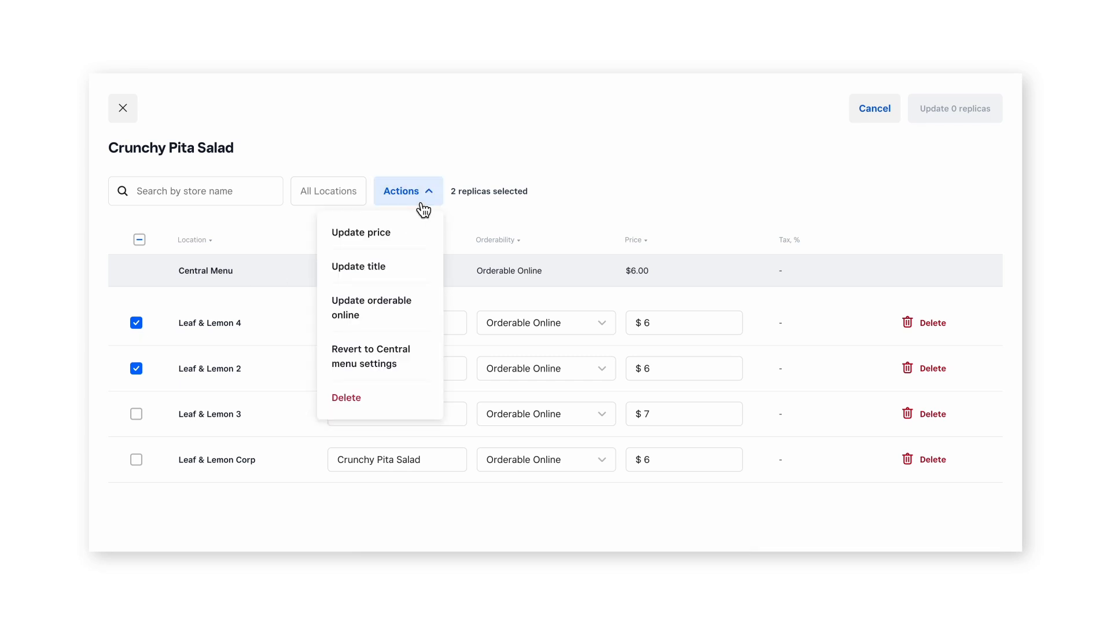
pyautogui.click(412, 239)
pyautogui.click(457, 380)
pyautogui.write('.5')
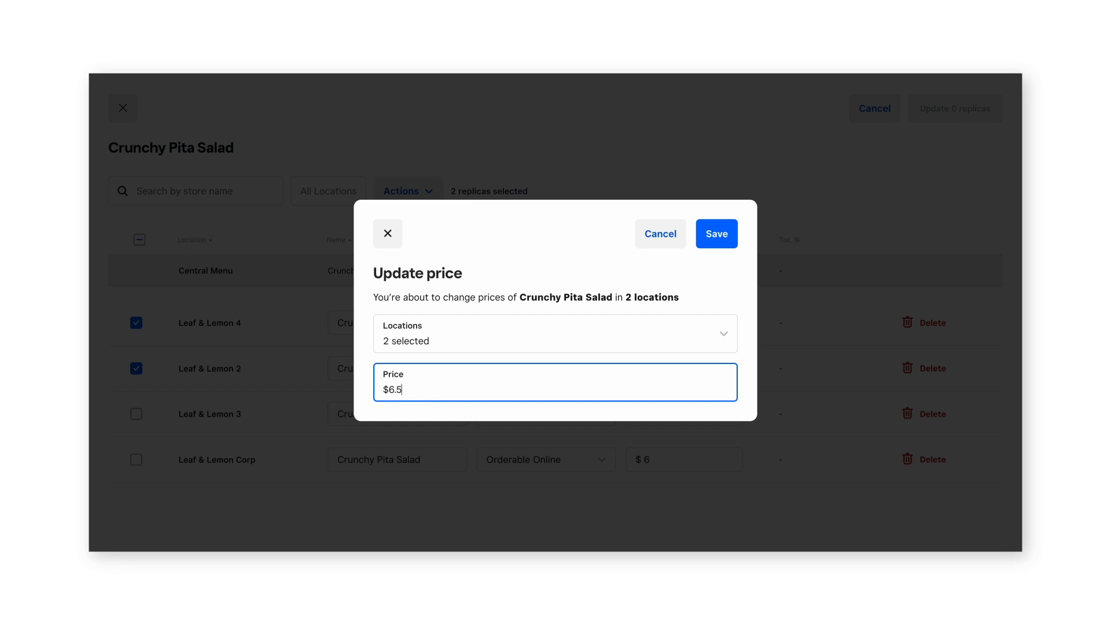
pyautogui.click(717, 233)
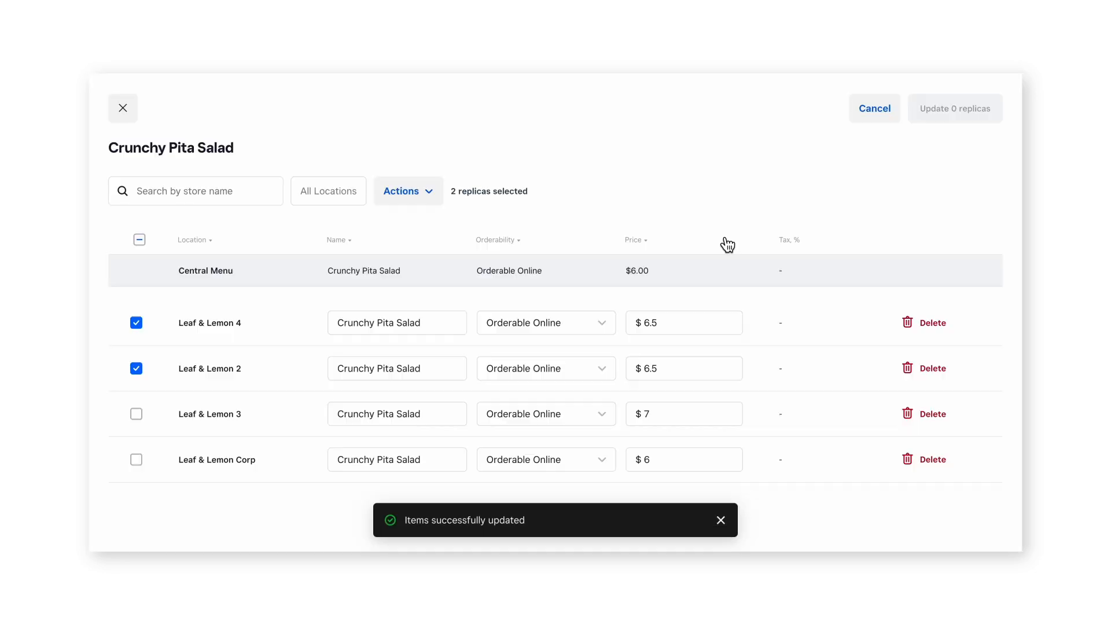
pyautogui.click(689, 368)
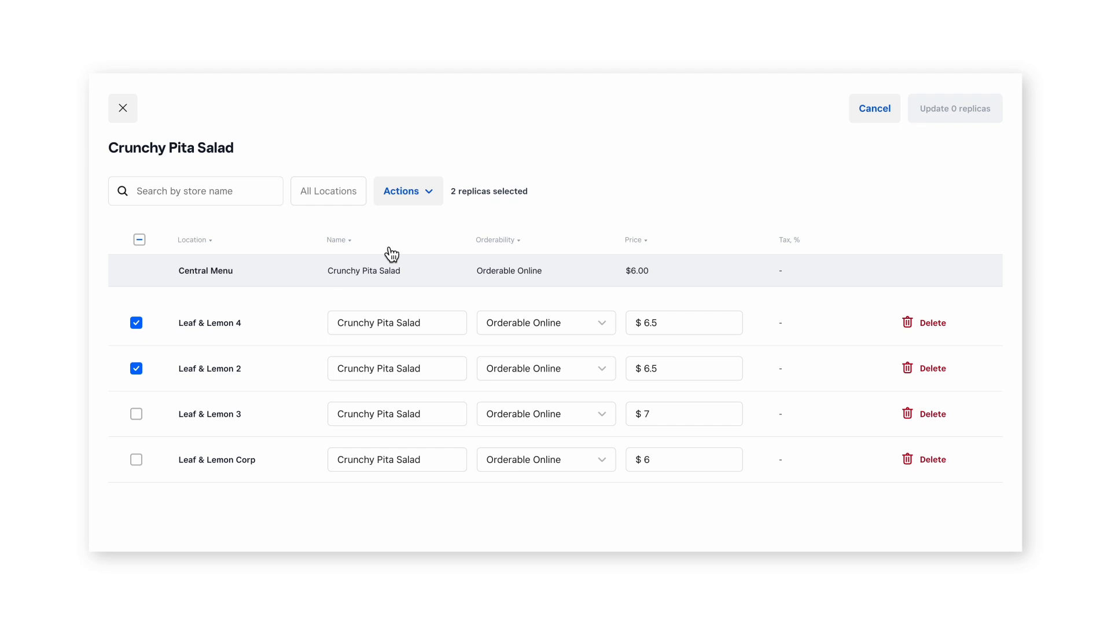
pyautogui.click(422, 208)
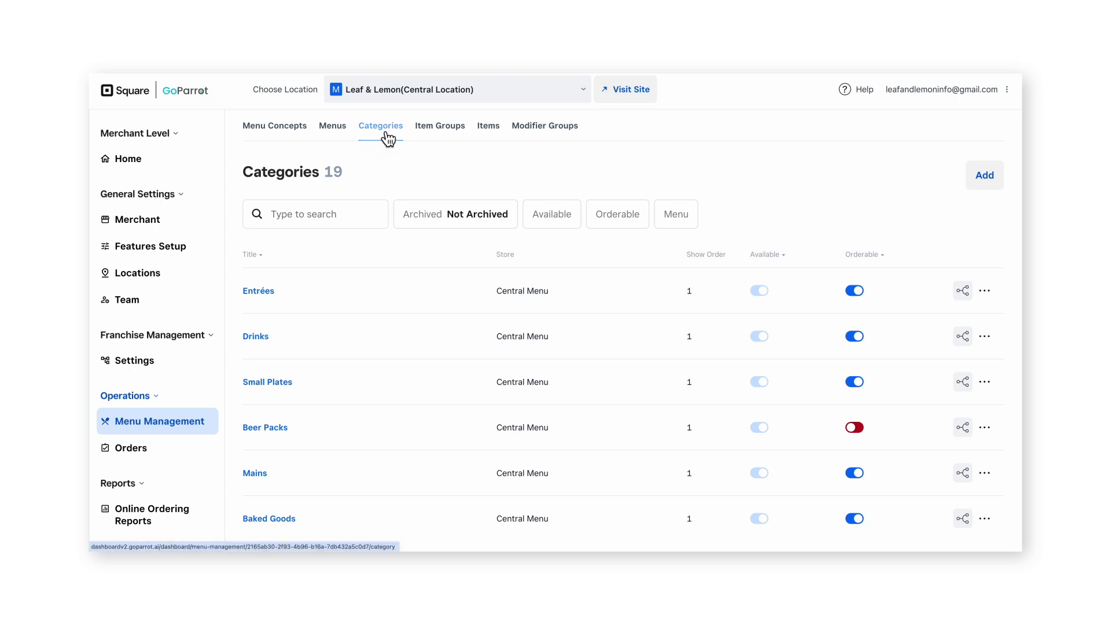
# Open the Entrées category and try switching its Orderable Online setting off and back on.
pyautogui.click(260, 294)
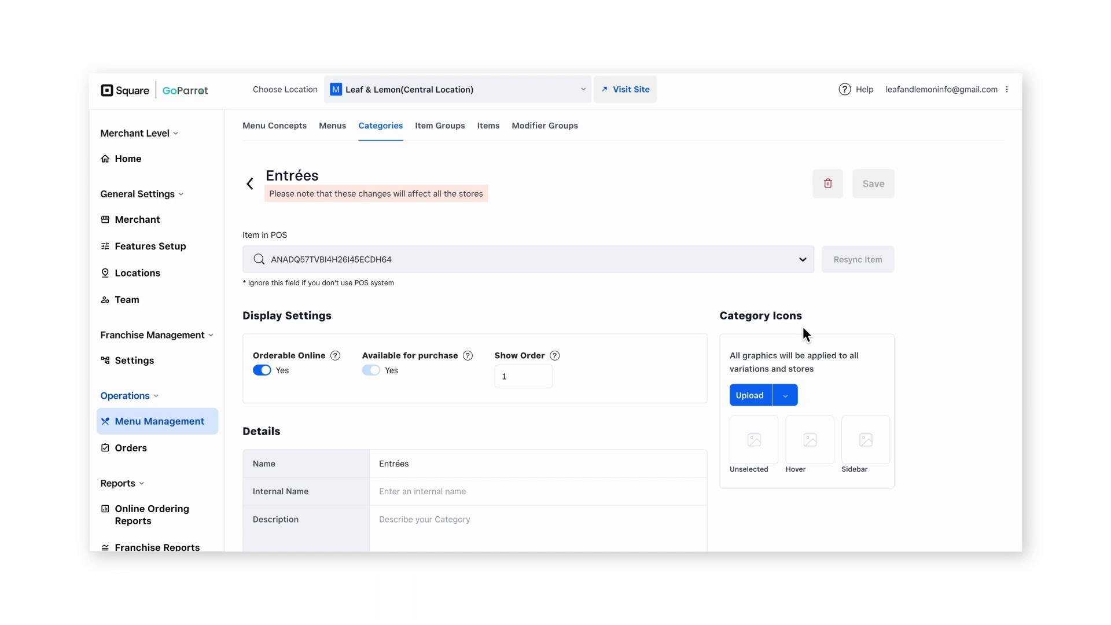
pyautogui.scroll(-1, 922, 327)
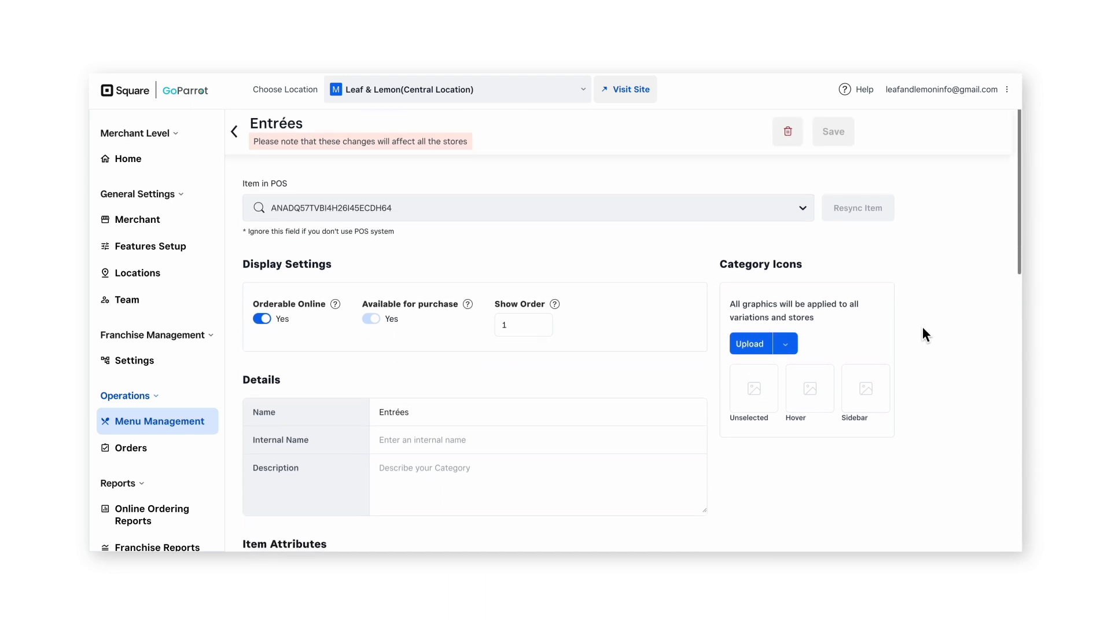
pyautogui.click(264, 319)
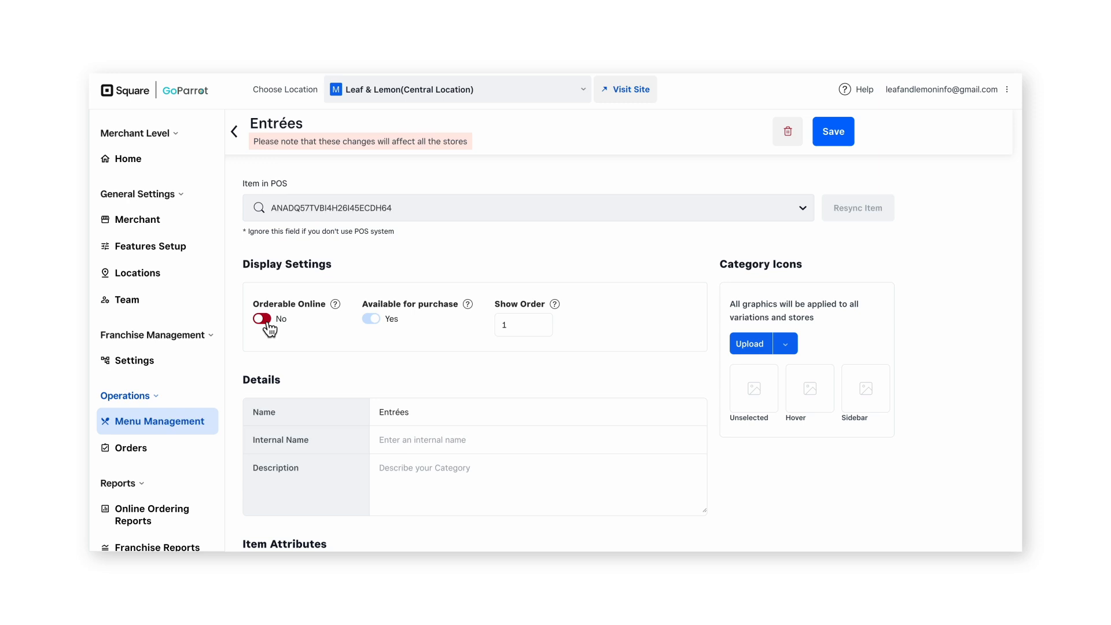
pyautogui.click(264, 319)
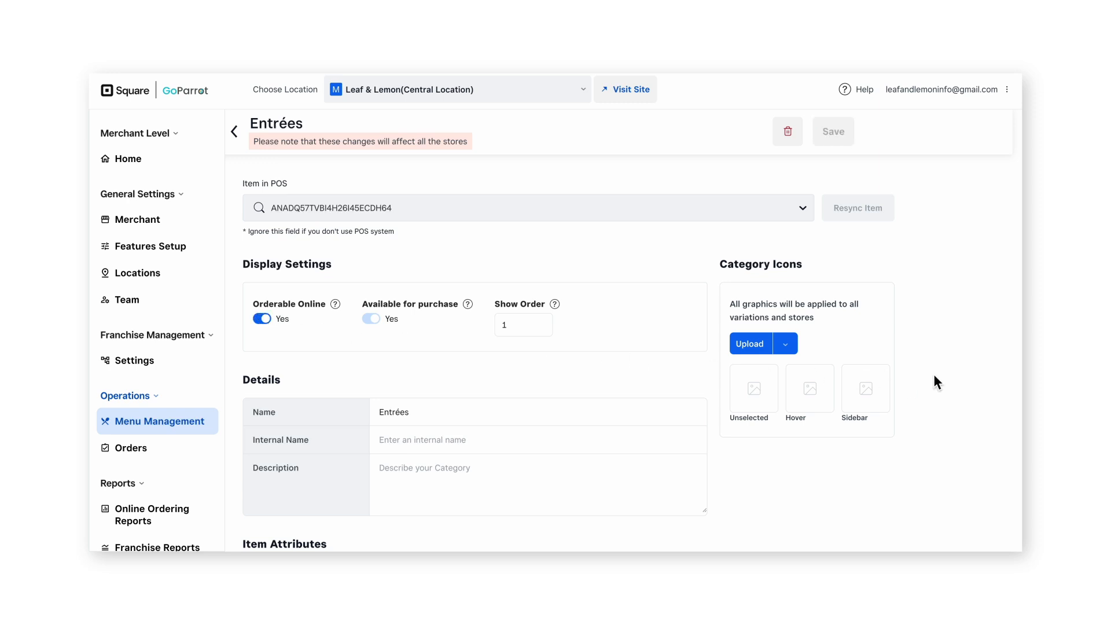
# Examine the Entrées category's connections, and open the connected Chicken Kebab Salad item to examine its own connections.
pyautogui.scroll(-5, 939, 375)
pyautogui.scroll(-4, 939, 375)
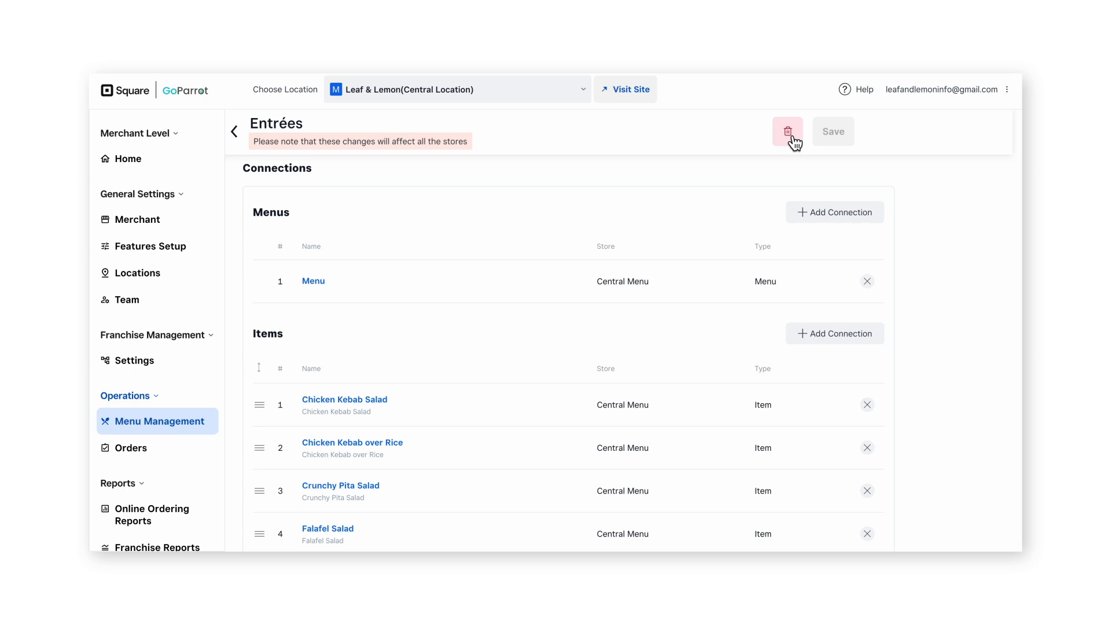
pyautogui.click(355, 408)
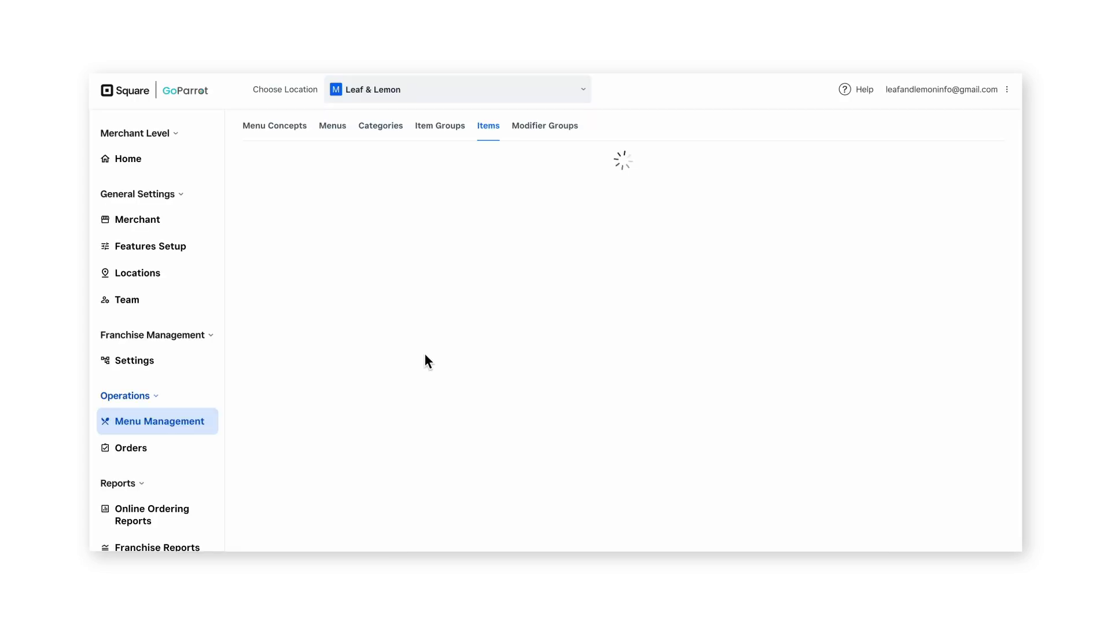
pyautogui.scroll(-15, 423, 351)
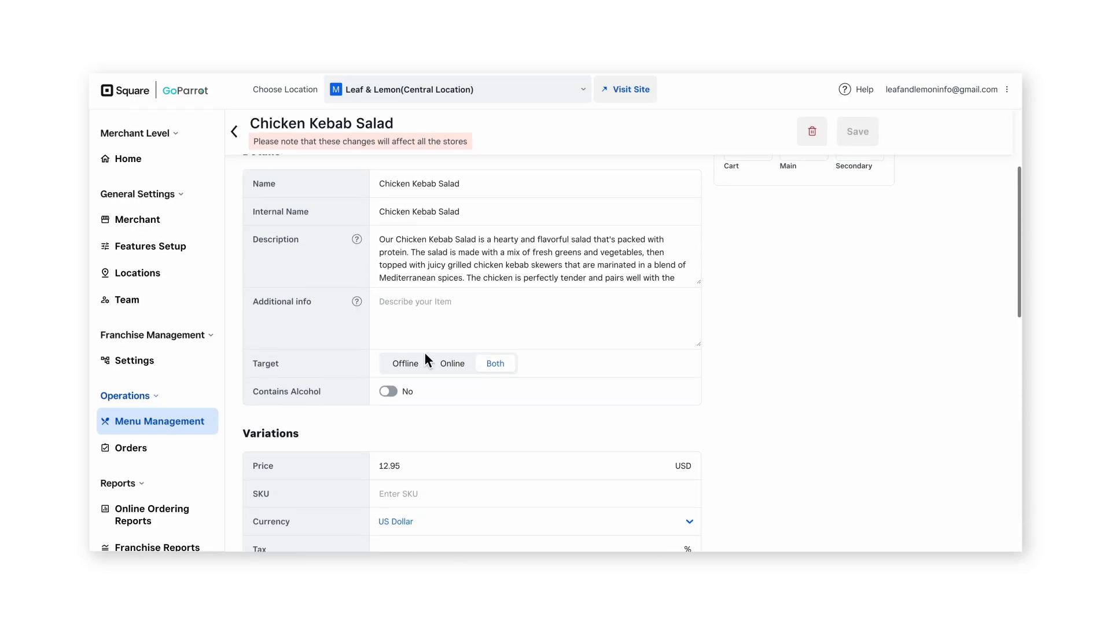
pyautogui.scroll(-2, 424, 355)
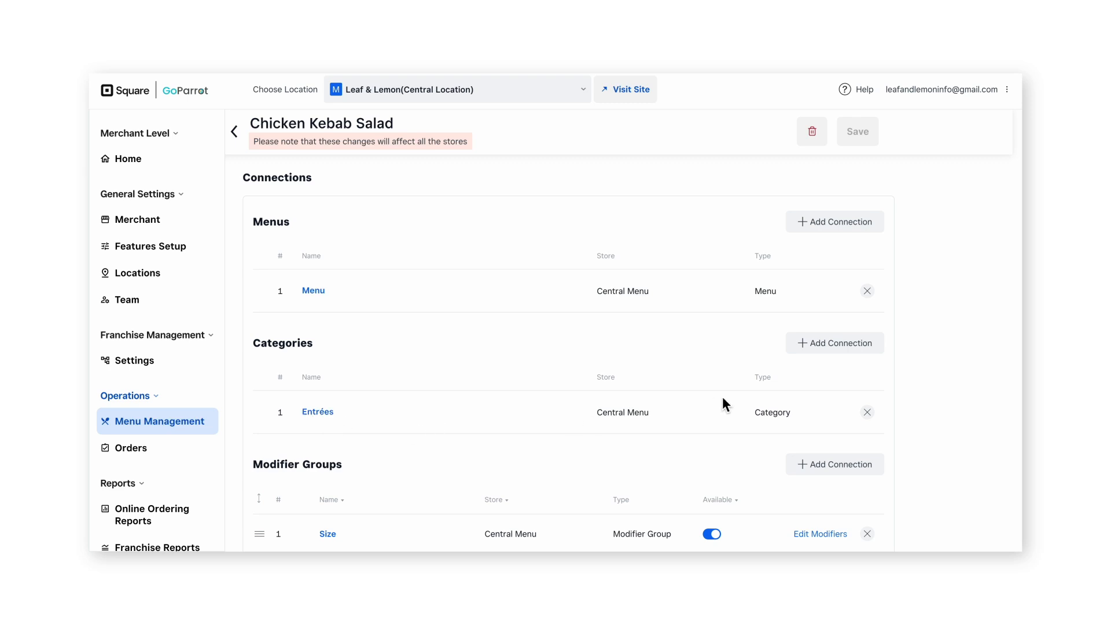
# Look through the categories available to connect to the Chicken Kebab Salad, and leave without adding any.
pyautogui.click(829, 347)
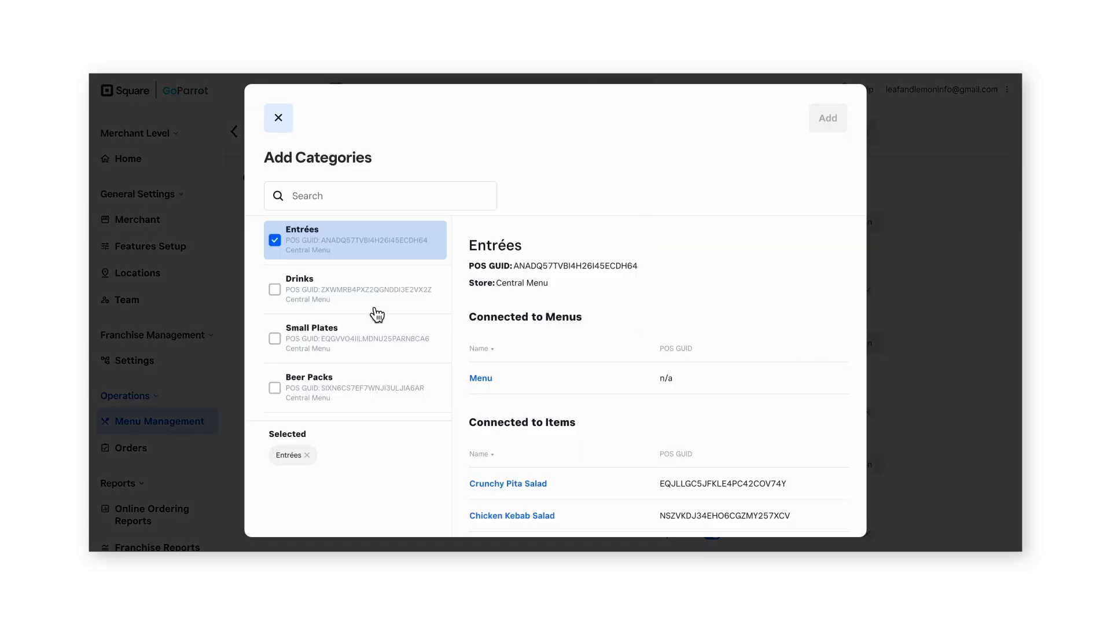
pyautogui.scroll(-2, 371, 308)
pyautogui.scroll(2, 370, 312)
pyautogui.click(281, 122)
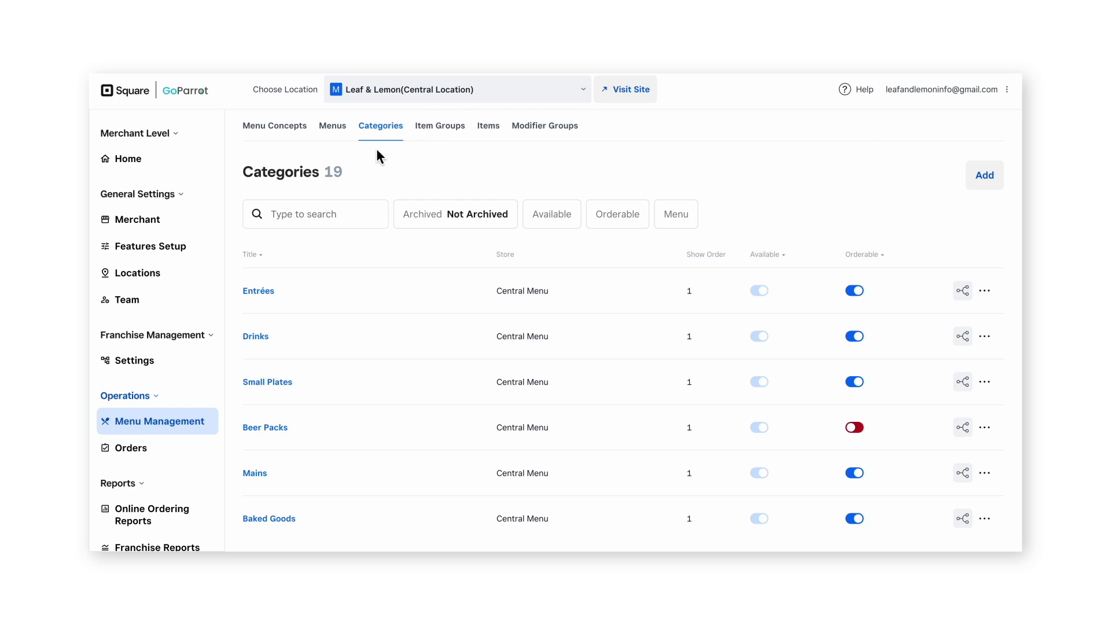
# Switch to the Leaf & Lemon 2 location and check its franchise replica categories and its item list with prices.
pyautogui.click(494, 91)
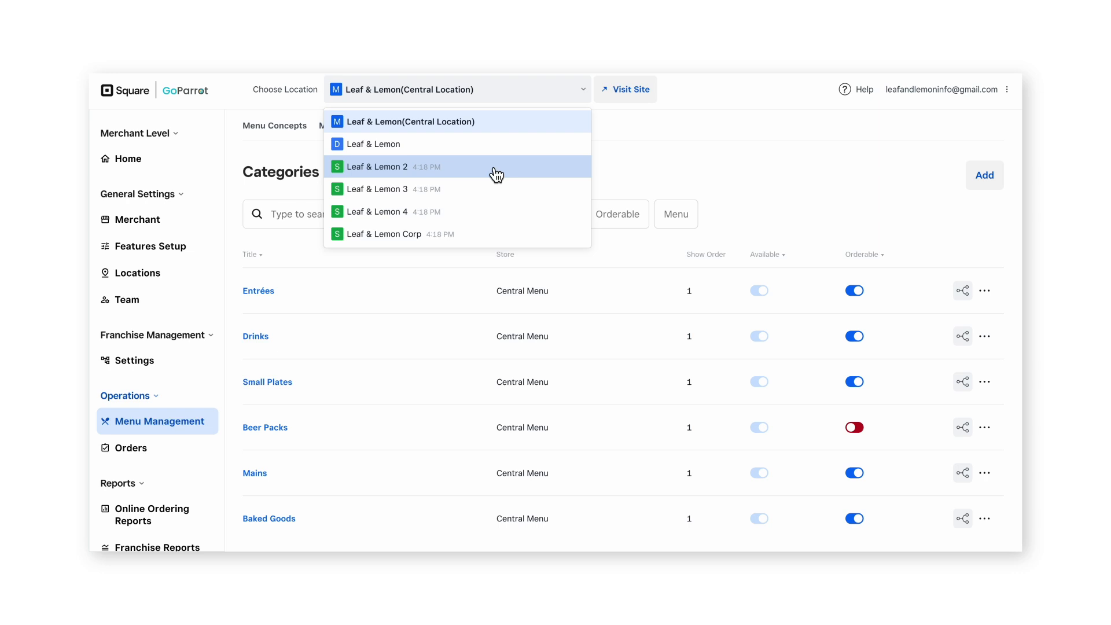
pyautogui.click(496, 173)
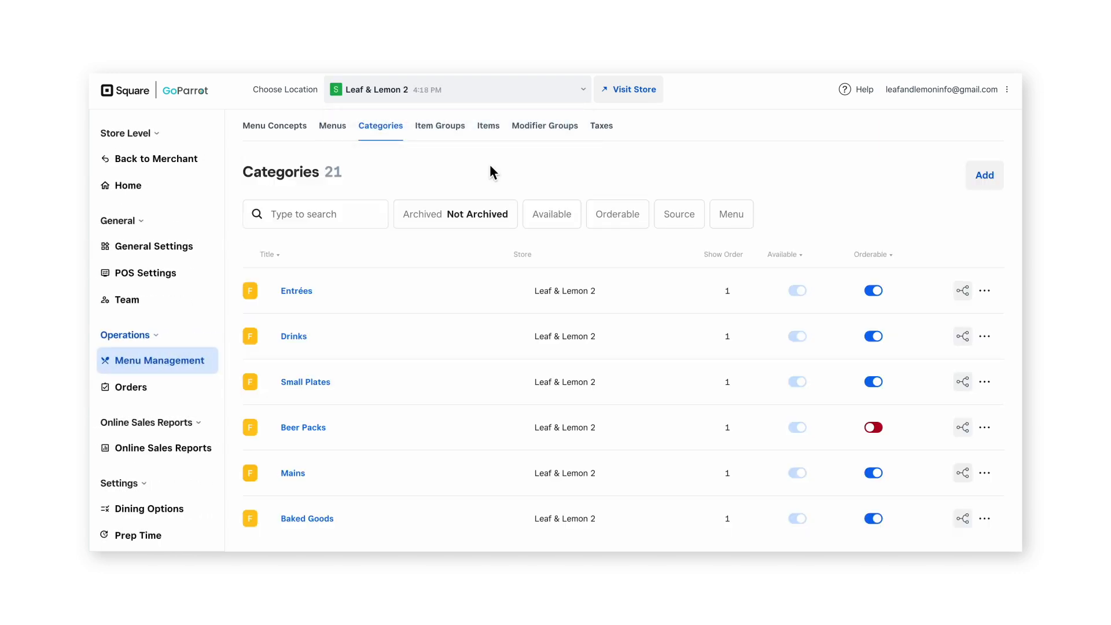
pyautogui.moveTo(257, 296)
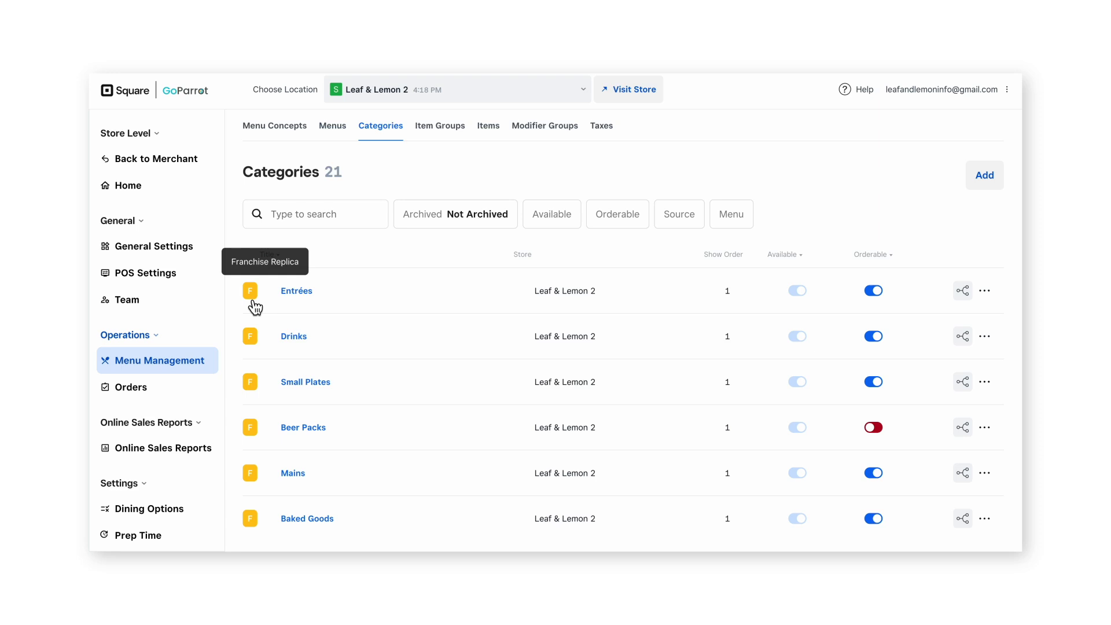
pyautogui.click(496, 90)
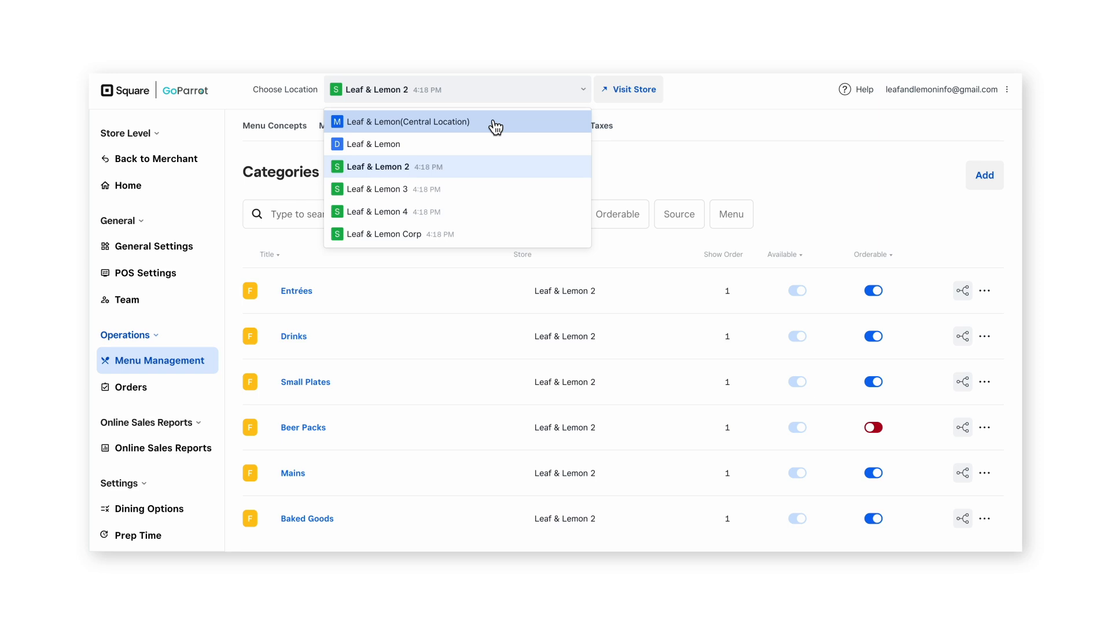
pyautogui.click(684, 163)
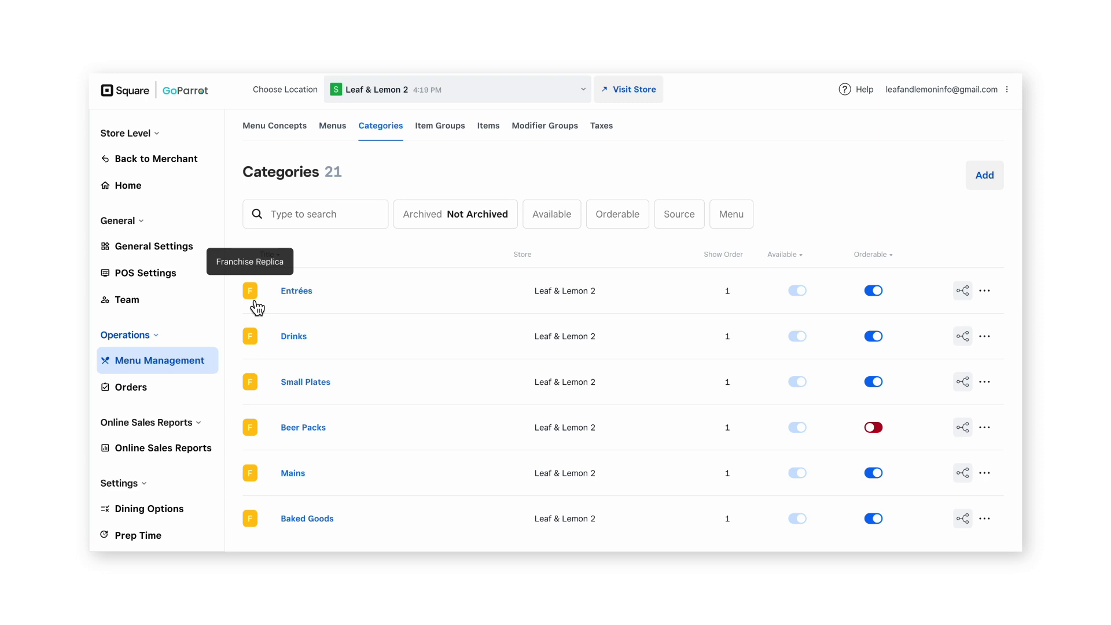
pyautogui.click(493, 140)
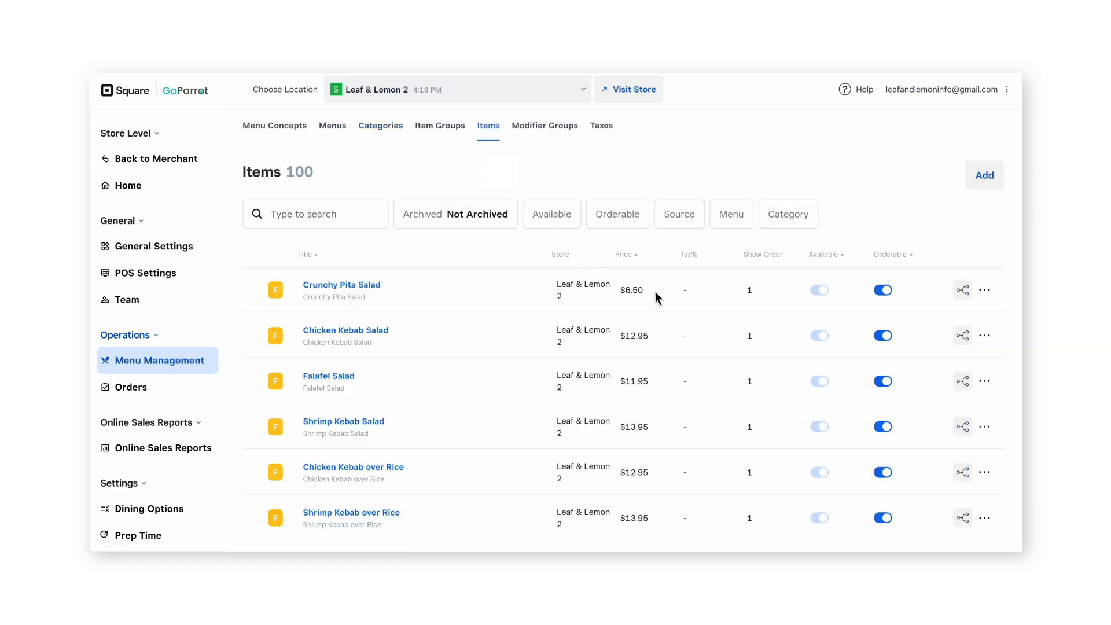
# Open the Crunchy Pita Salad replica at Leaf & Lemon 2 and examine its details and variation price.
pyautogui.click(341, 284)
pyautogui.scroll(-4, 706, 355)
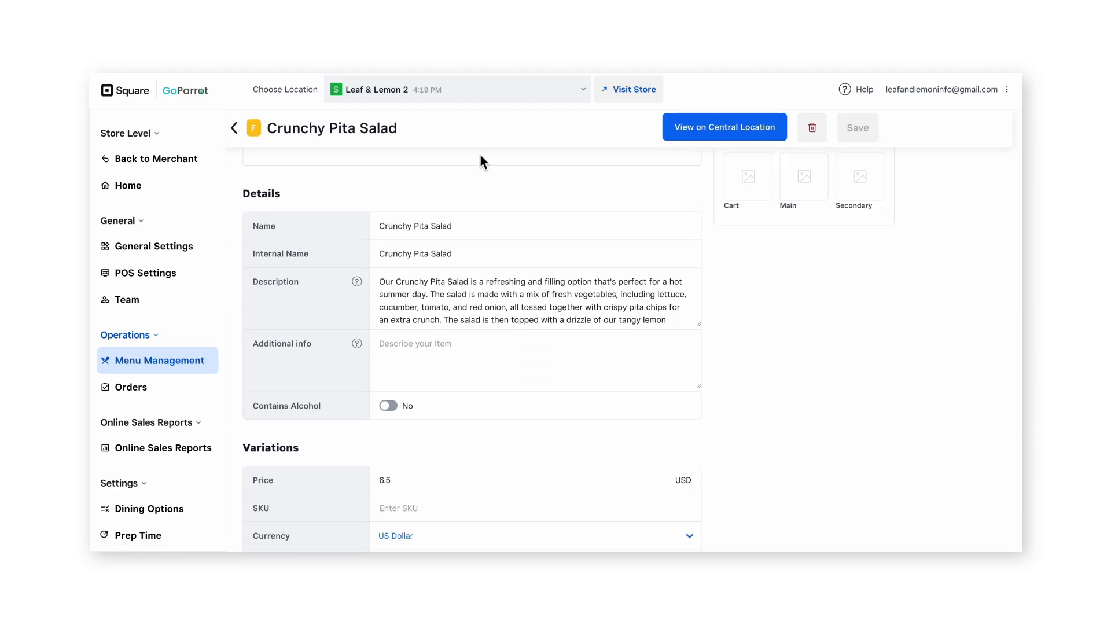
pyautogui.click(470, 90)
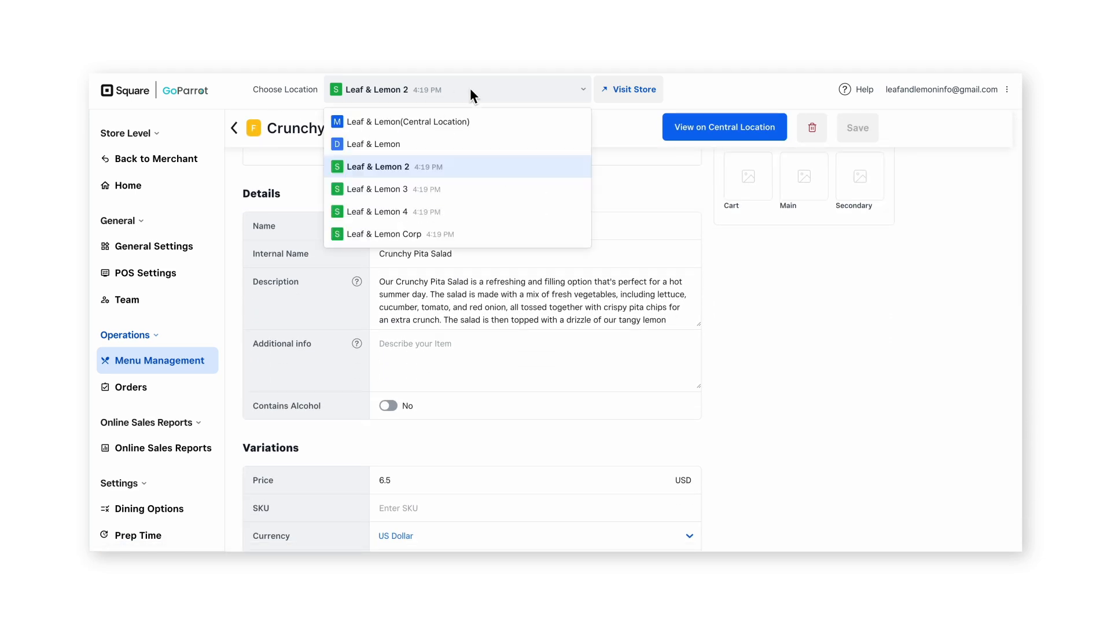
pyautogui.click(470, 89)
pyautogui.scroll(-2, 752, 339)
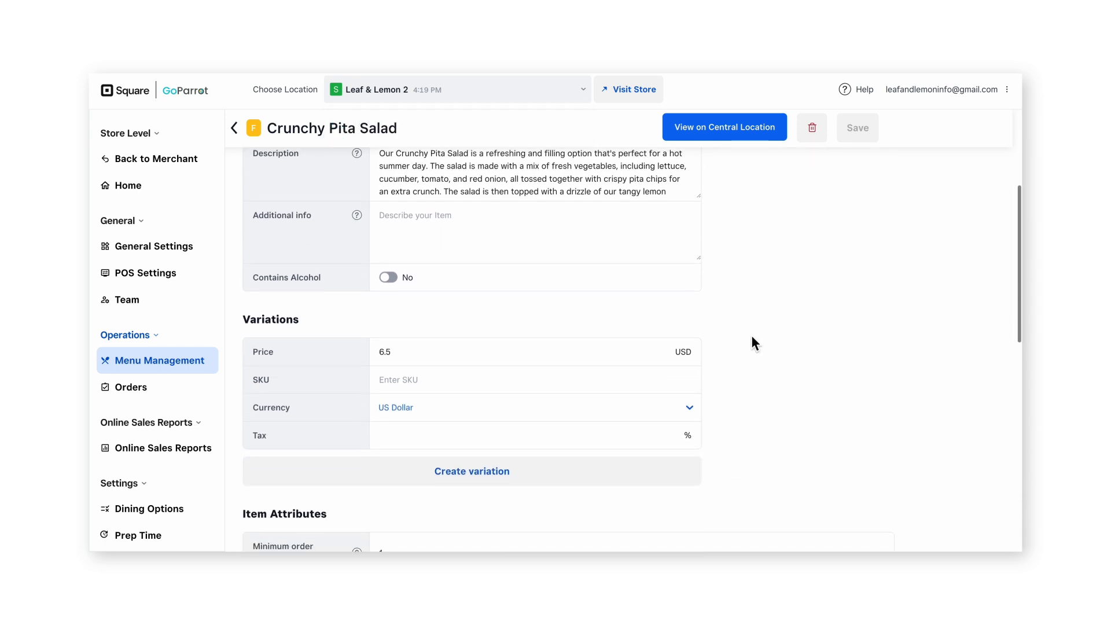
# Switch to the central location, open Crunchy Pita Salad's display settings for specific stores, and check the Leaf & Lemon 4 and Leaf & Lemon 2 prices.
pyautogui.click(498, 90)
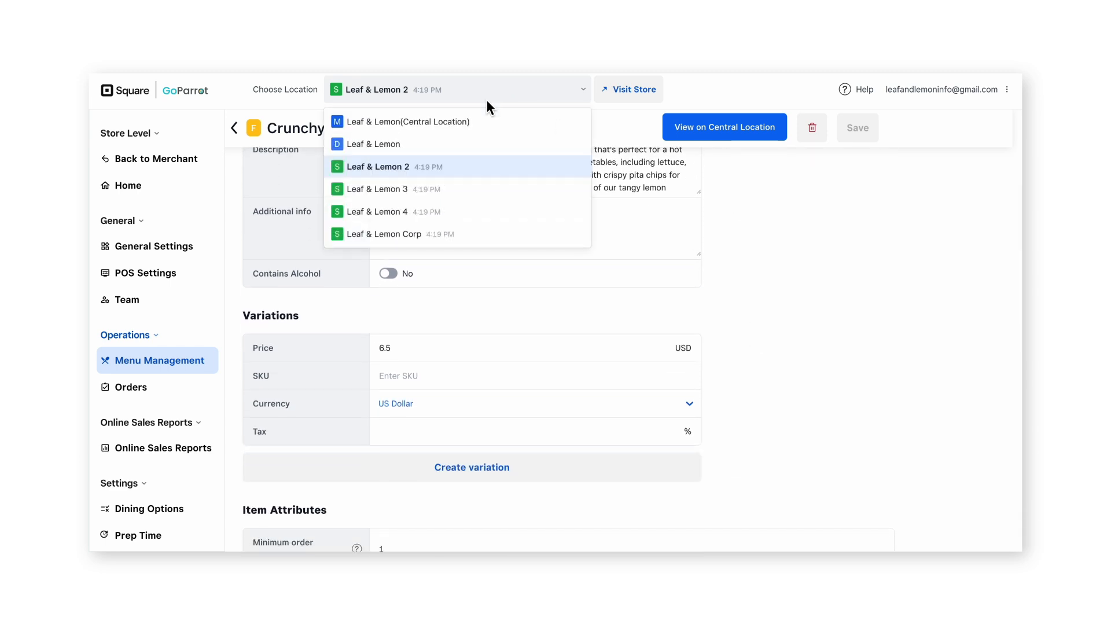
pyautogui.click(487, 124)
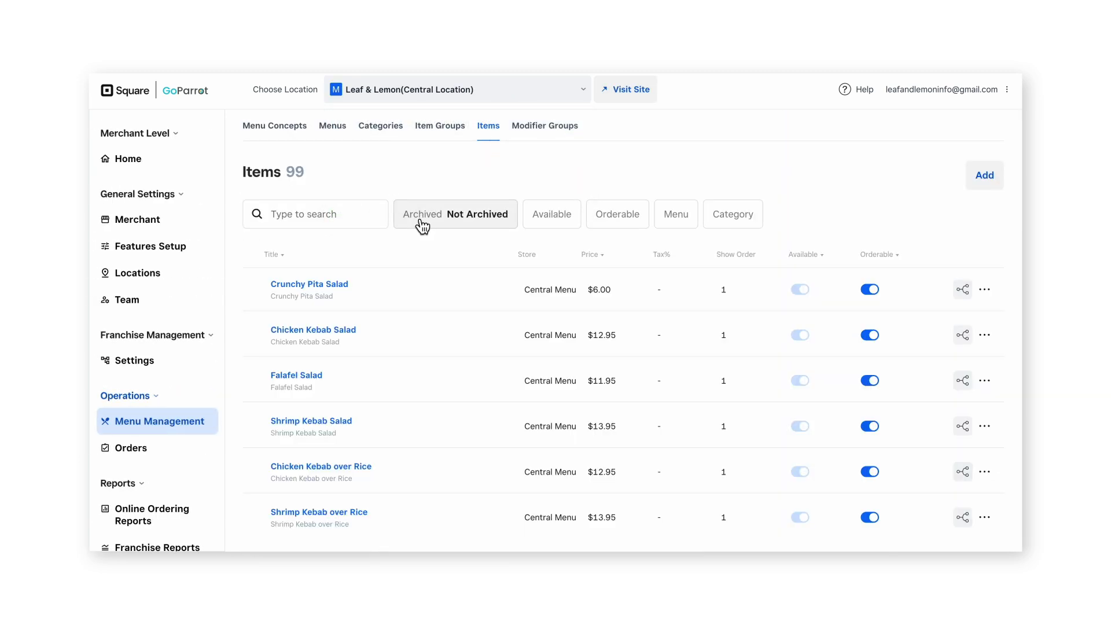
pyautogui.click(318, 286)
pyautogui.scroll(-1, 338, 323)
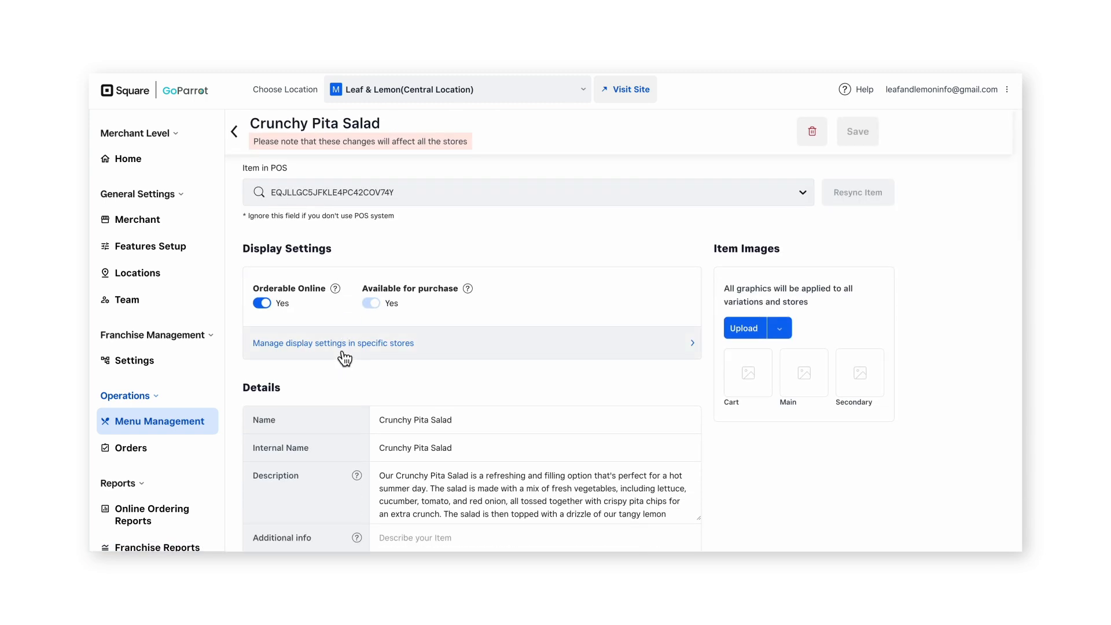
pyautogui.click(342, 359)
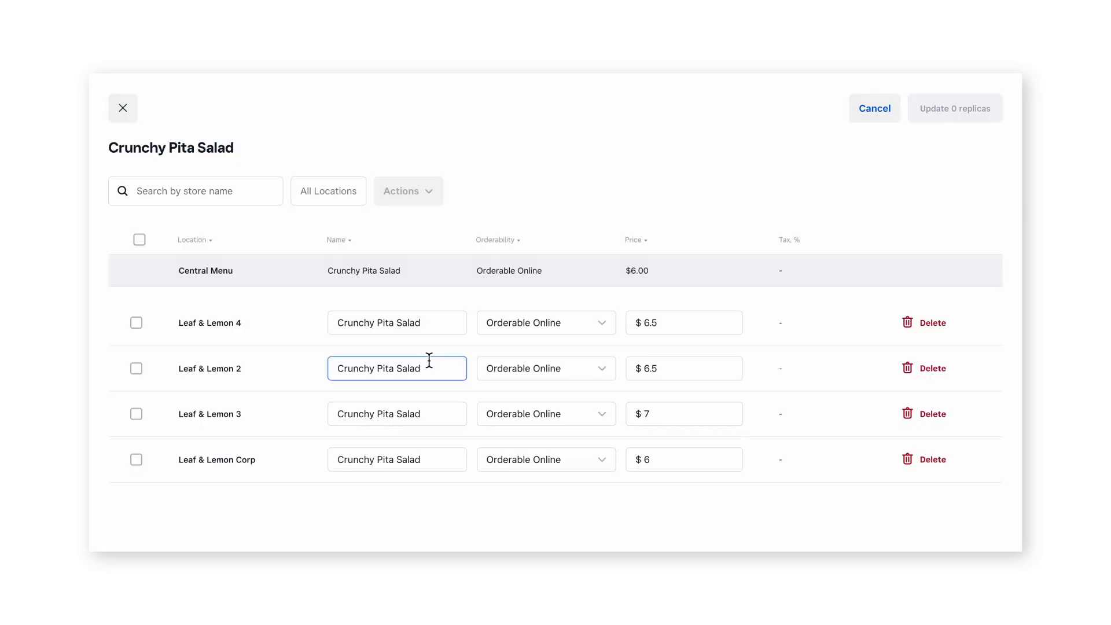
pyautogui.click(659, 328)
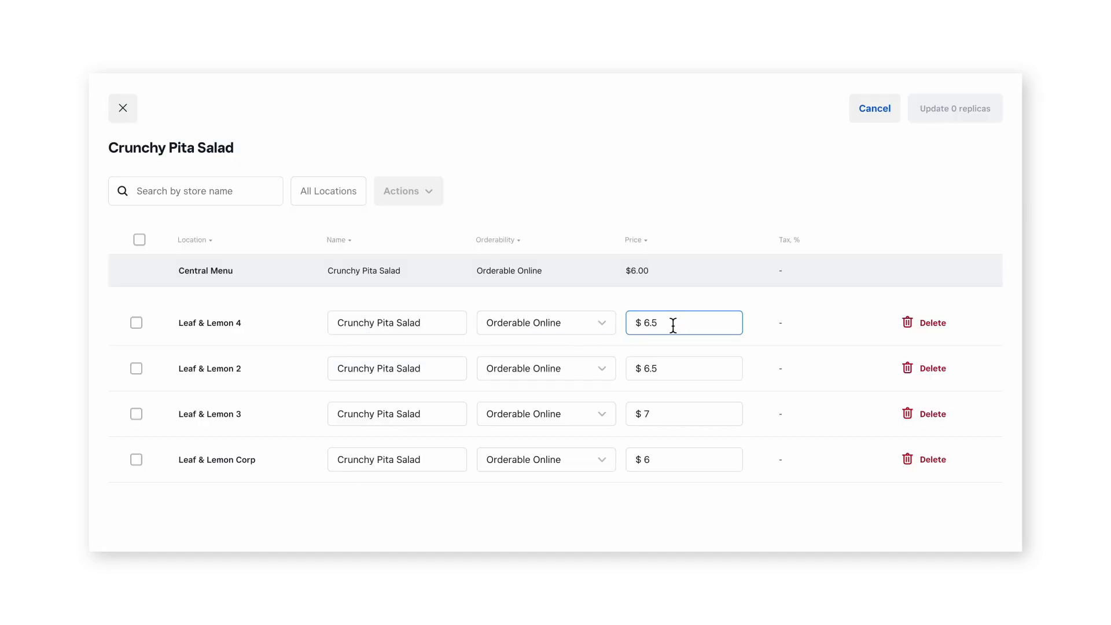
pyautogui.click(678, 369)
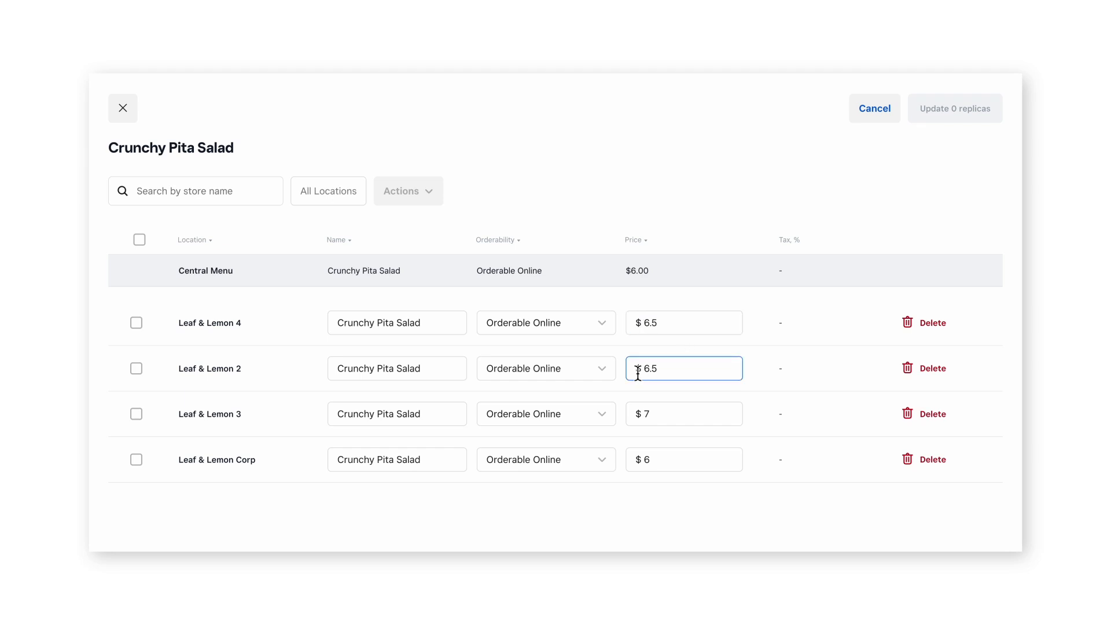